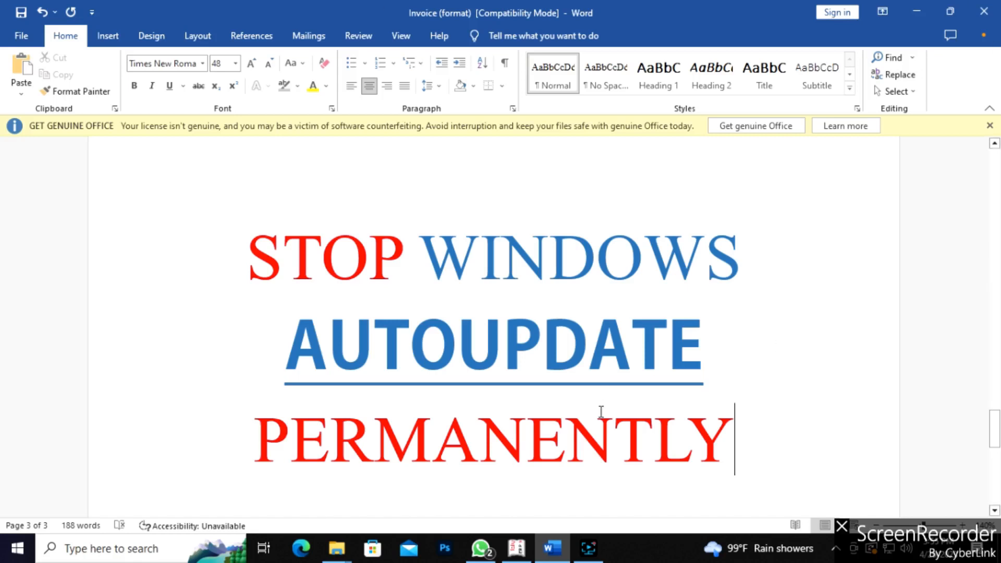
Step: Open the Services console by running services.msc
key("super+r")
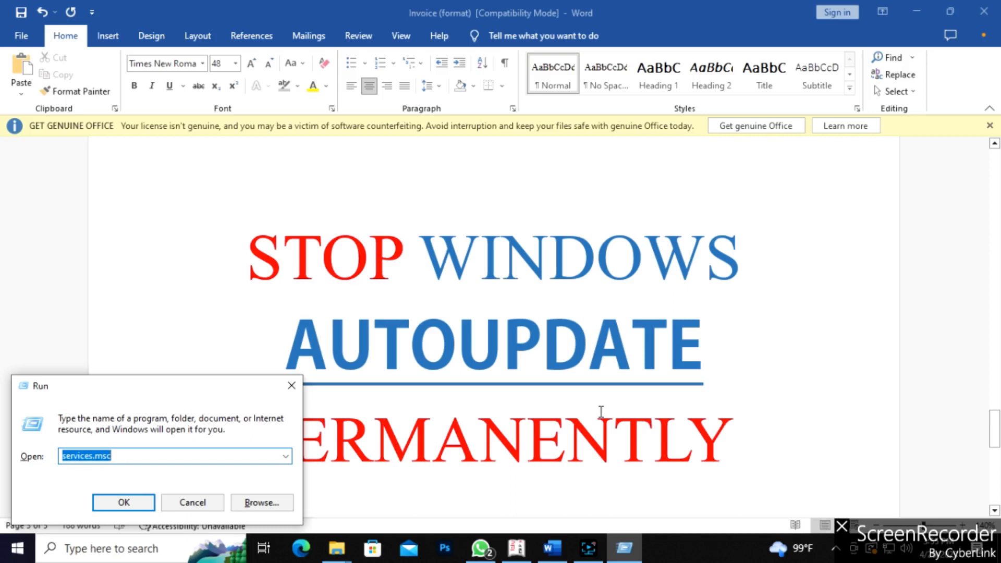
type("se")
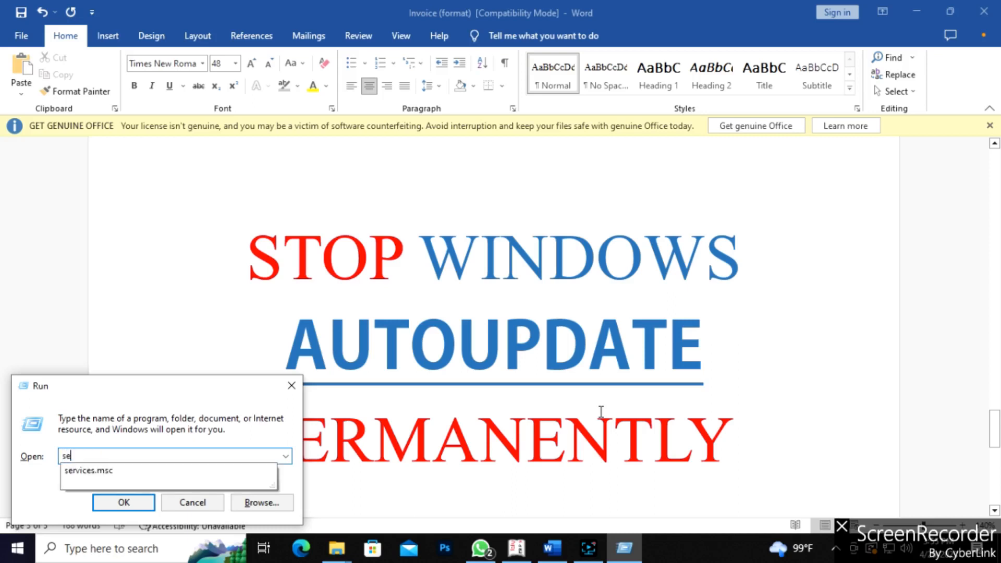
type("rvice.msc")
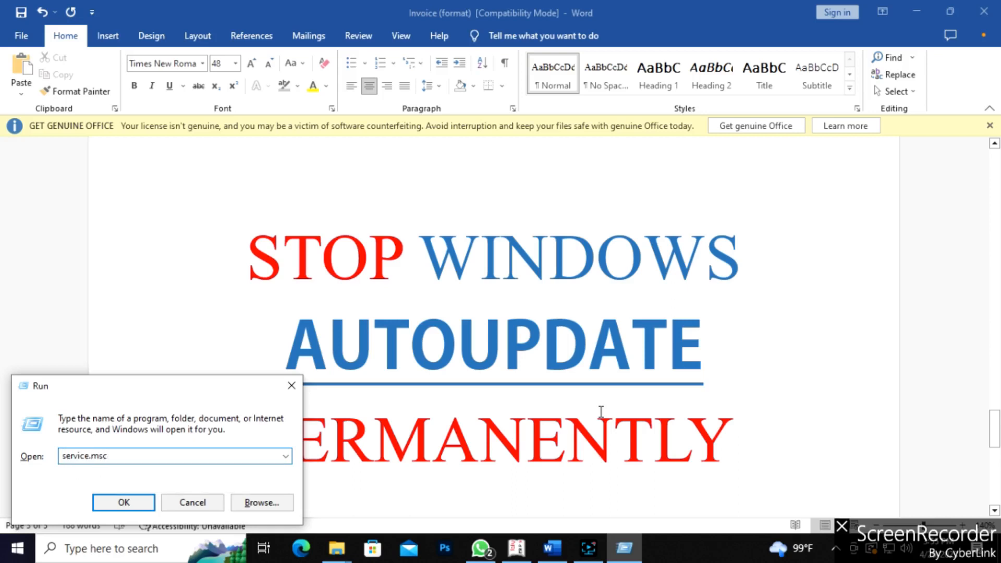
key("Return")
key("Return")
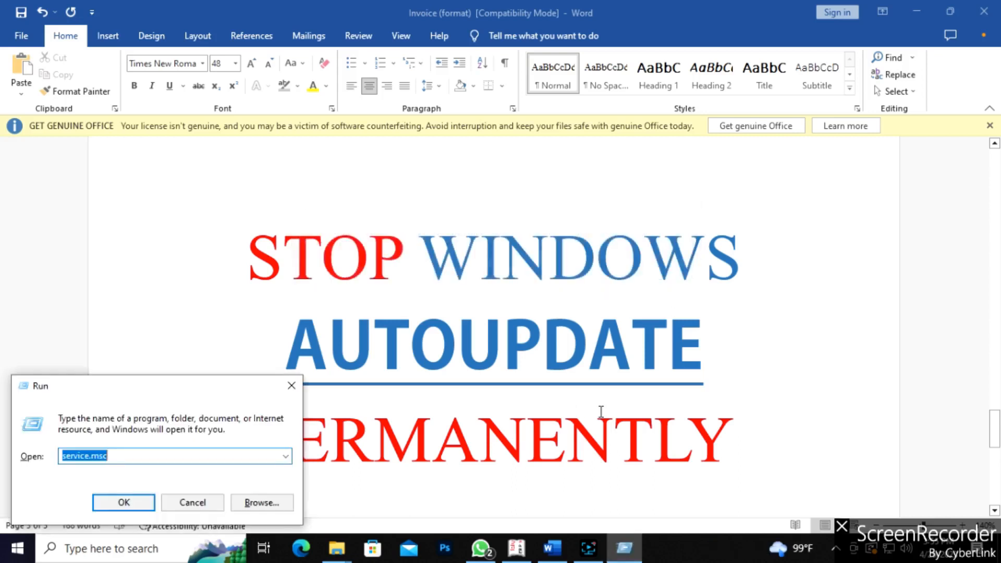
type("ser")
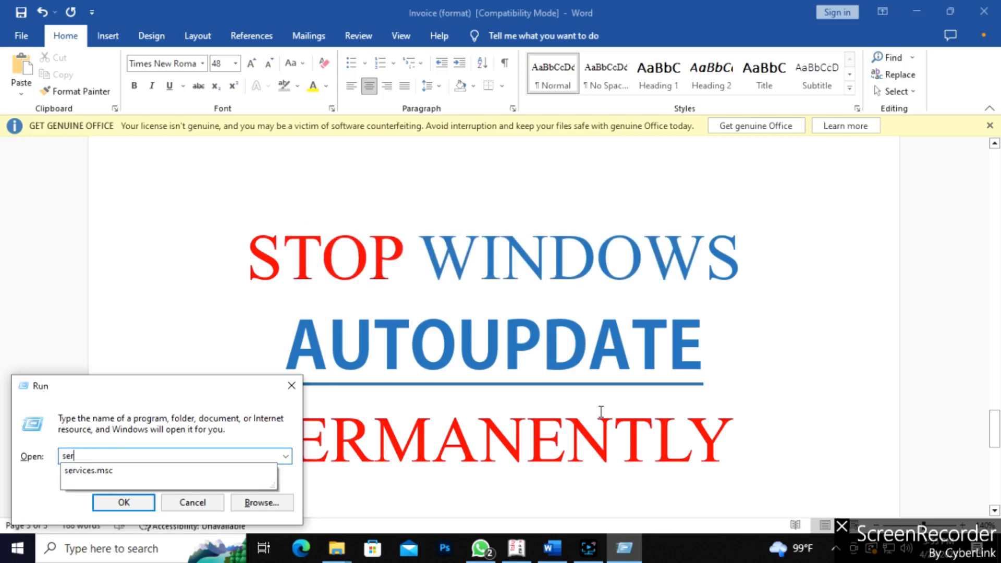
key("Down")
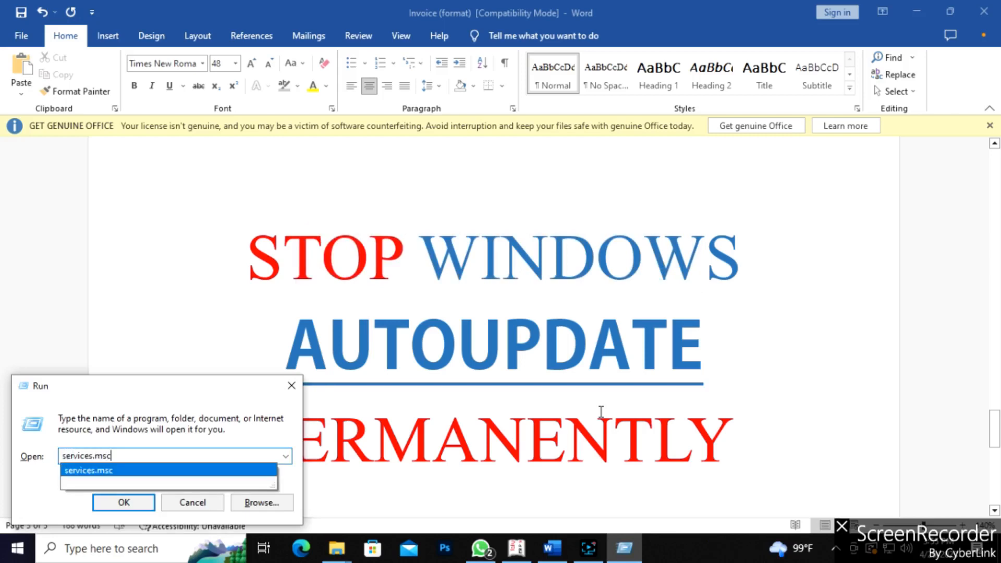
key("Return")
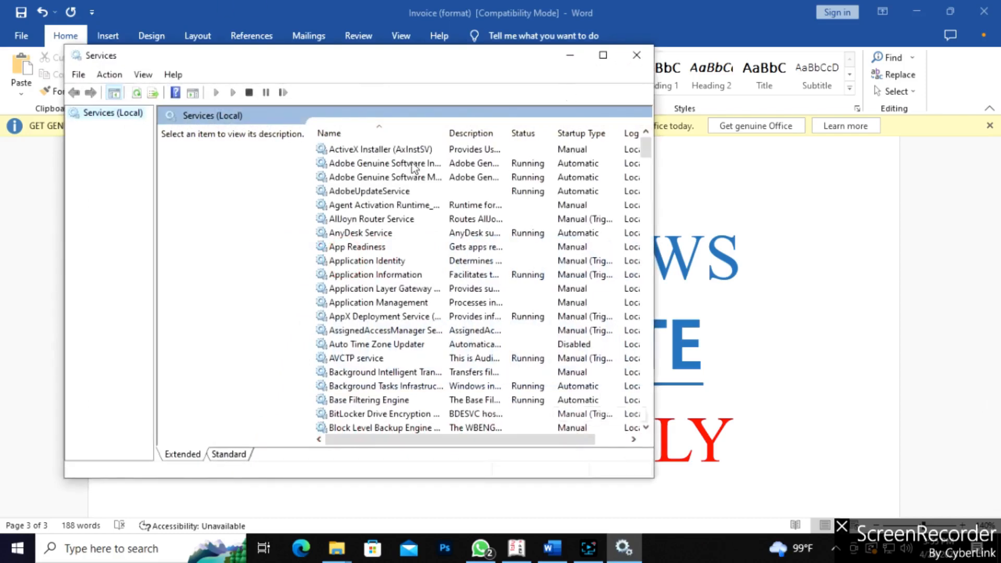
Step: Find the Windows Update service in the list of local services and open its properties
scroll(455, 319, "down", 2)
scroll(456, 319, "down", 6)
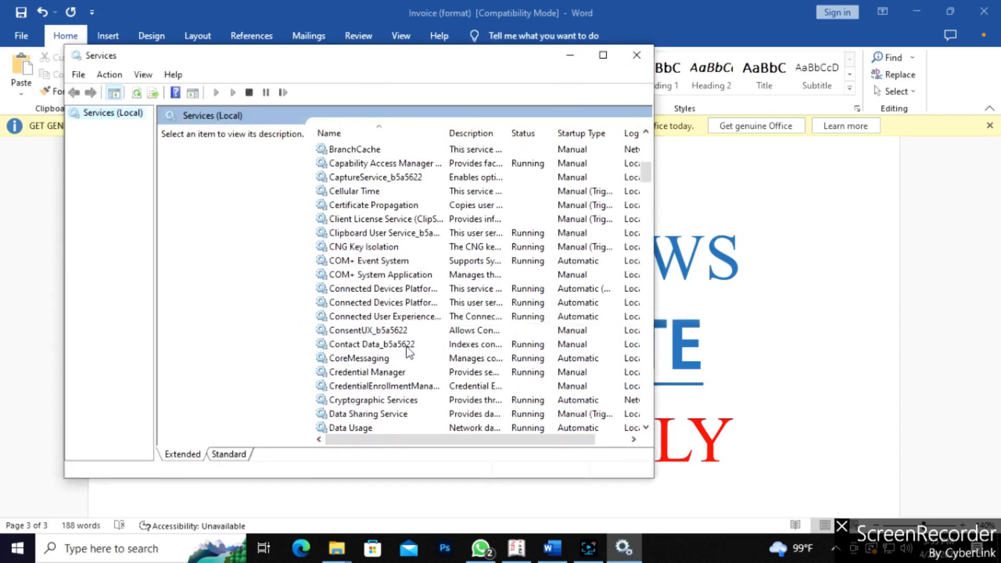
left_click(389, 371)
type("win")
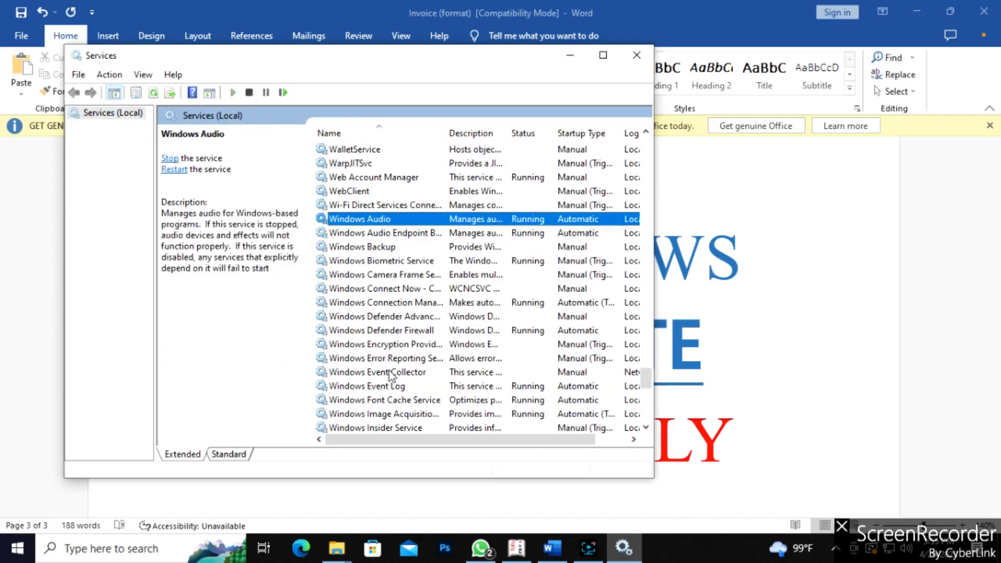
key("Down")
key("Down")
key("Down")
key("Down")
key("Down")
key("Down")
key("Down")
key("Down")
key("Down")
key("Down")
key("Down")
key("Down")
key("Down")
key("Down")
key("Down")
key("Down")
key("Down")
key("Down")
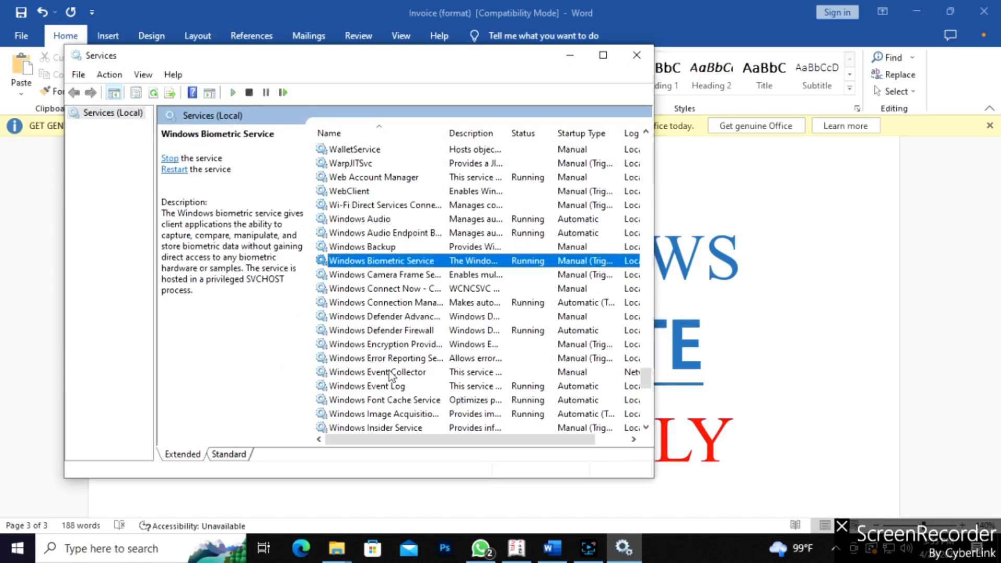
key("Down")
key("Down")
key("Down")
key("Down")
key("Down")
key("Down")
key("Down")
key("Down")
key("Down")
key("Down")
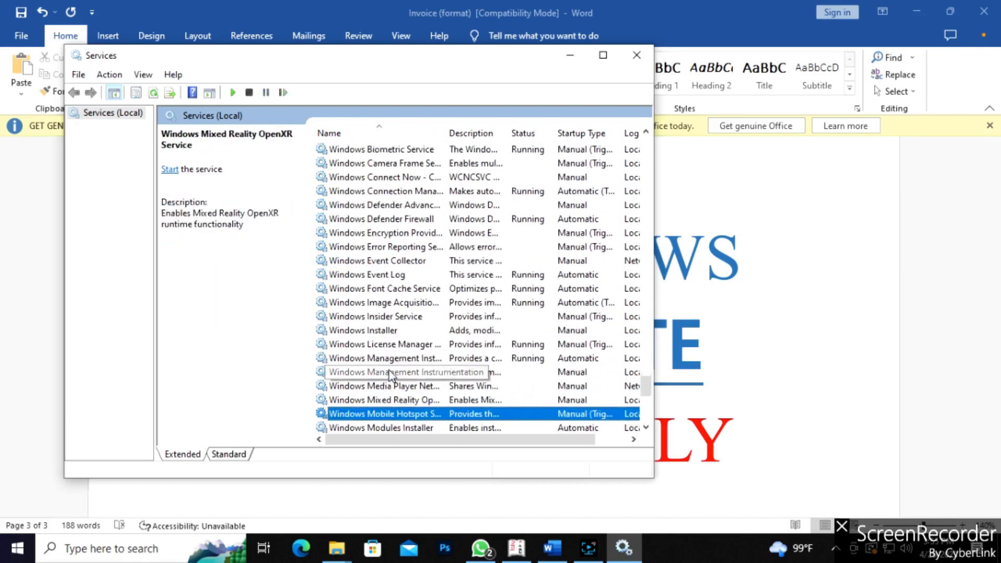
key("Down")
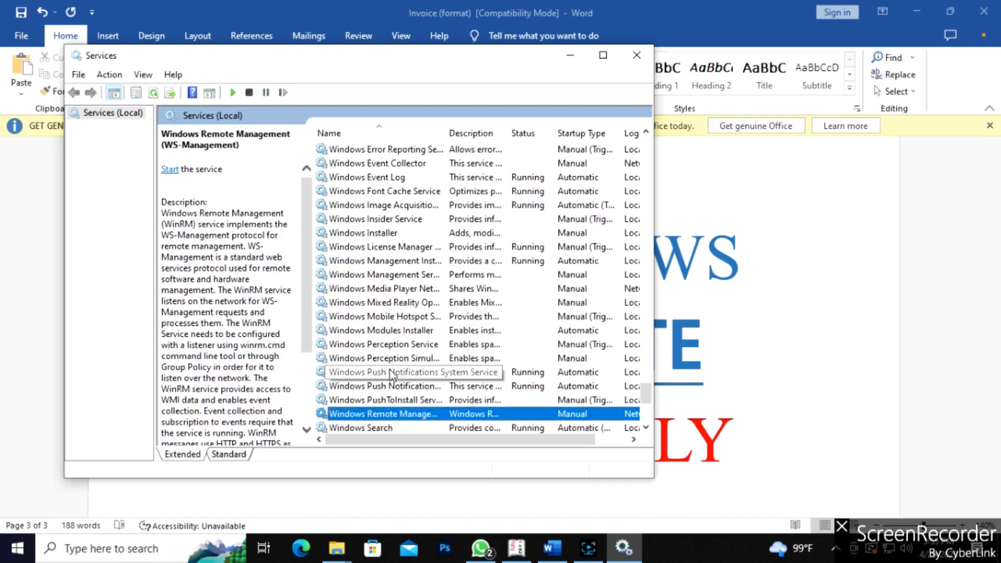
scroll(423, 381, "down", 3)
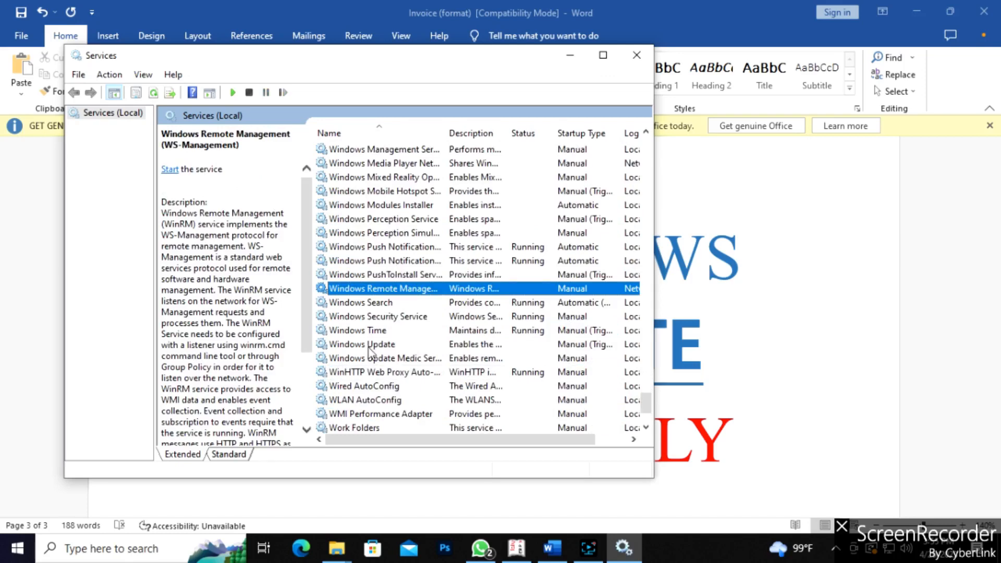
left_click(369, 345)
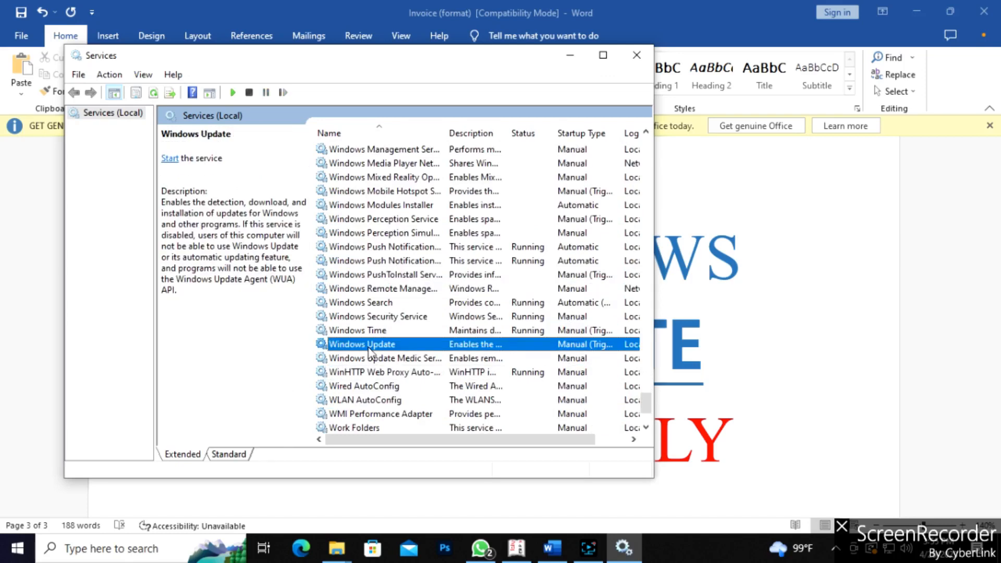
right_click(369, 348)
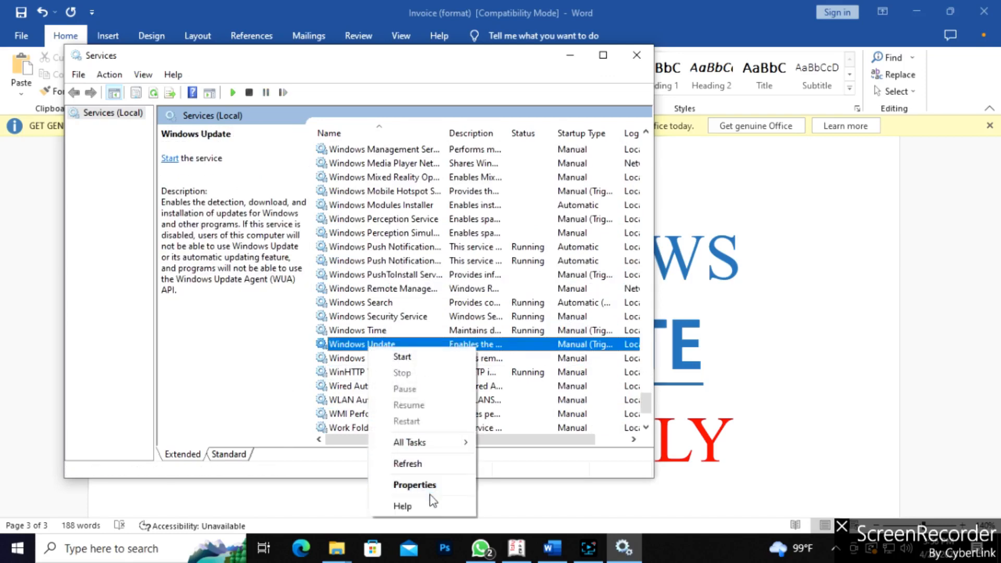
left_click(415, 485)
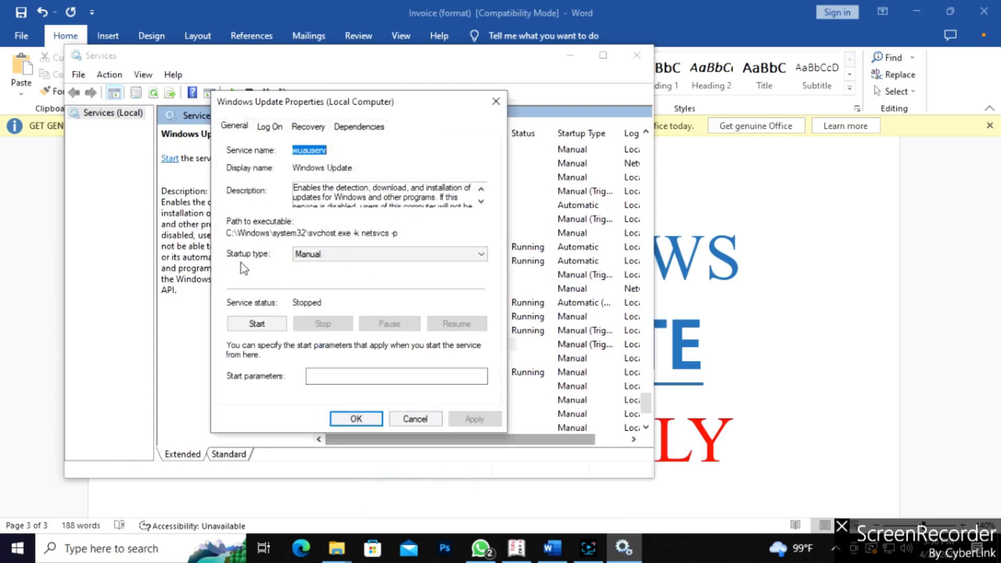
Step: Set the Windows Update service's startup type to Disabled, apply the change, and close the Services console
left_click(478, 255)
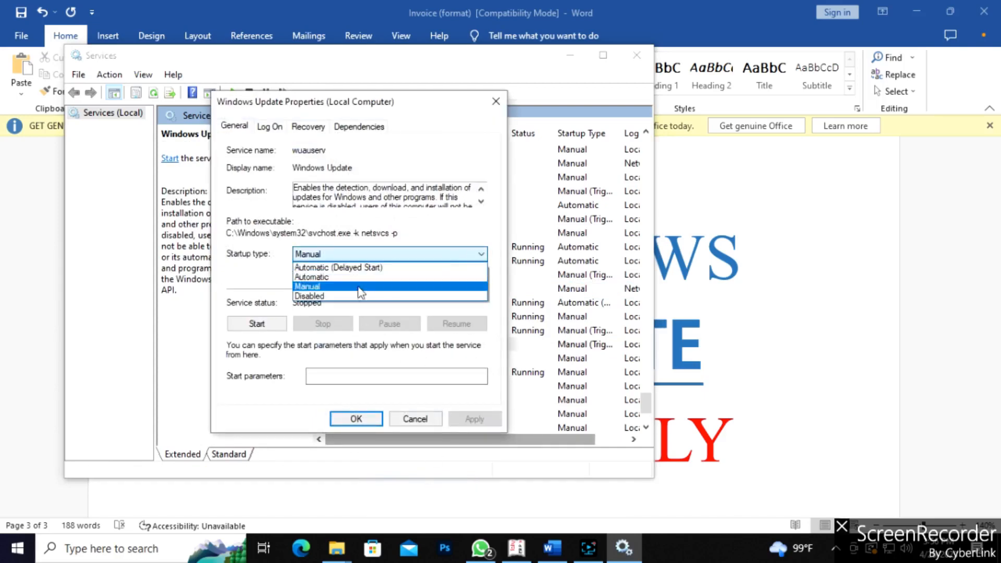
left_click(314, 296)
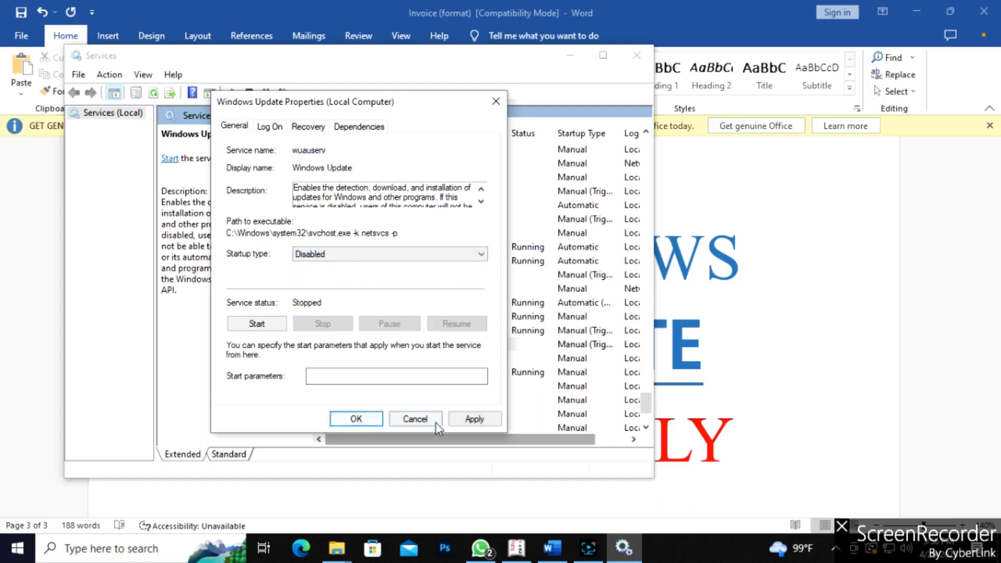
left_click(469, 422)
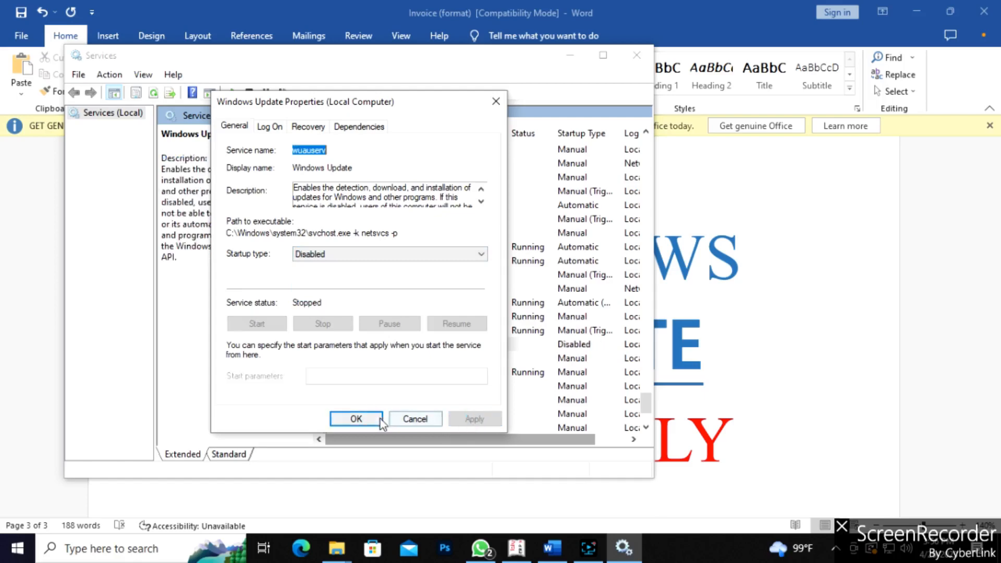
left_click(370, 420)
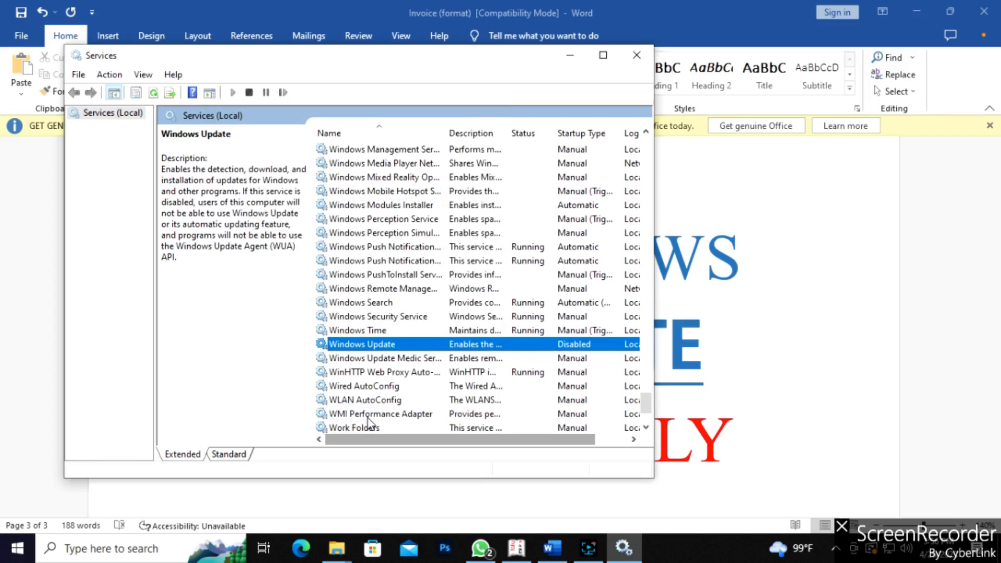
left_click(637, 54)
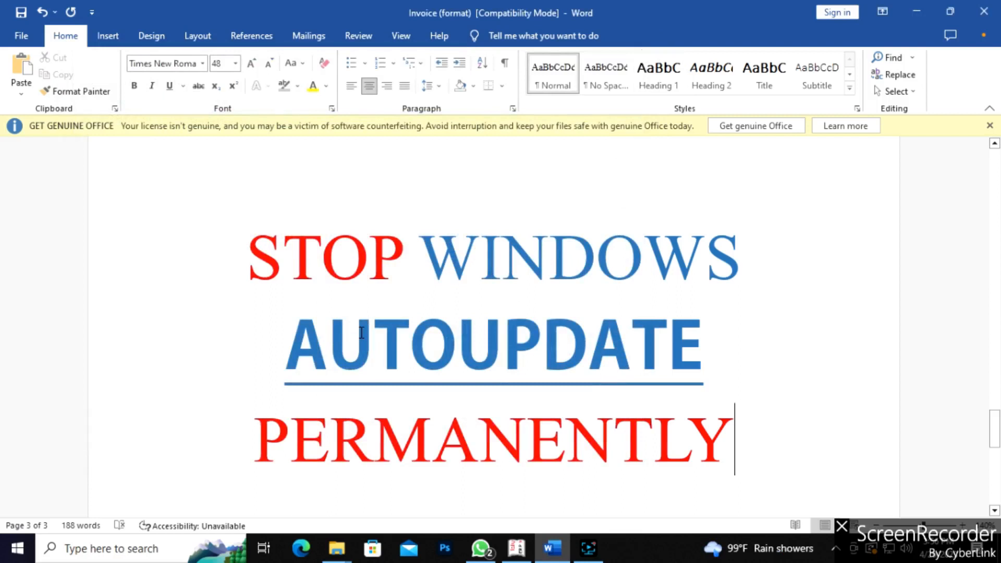
Step: Open the Registry Editor by running regedit
key("super+r")
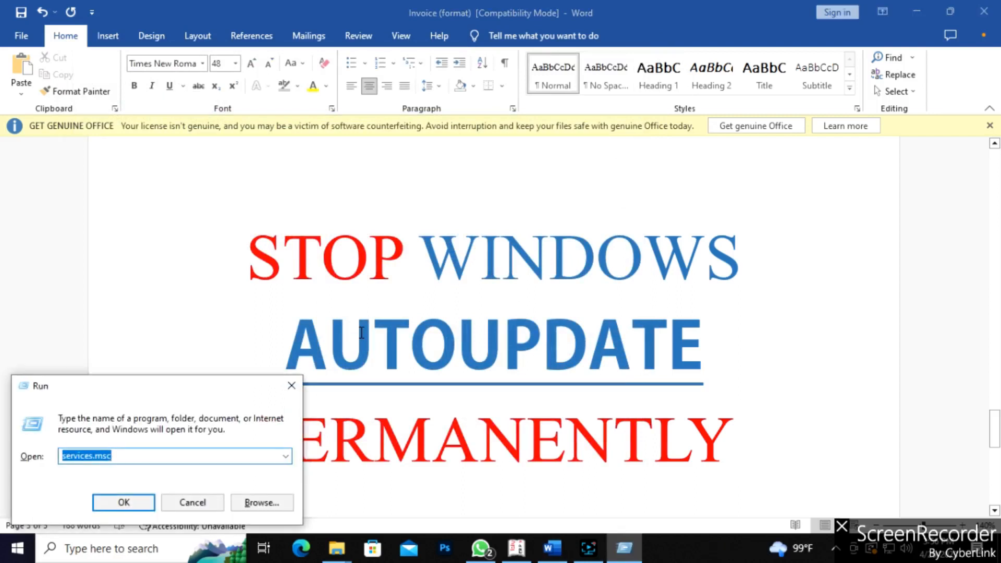
type("reg")
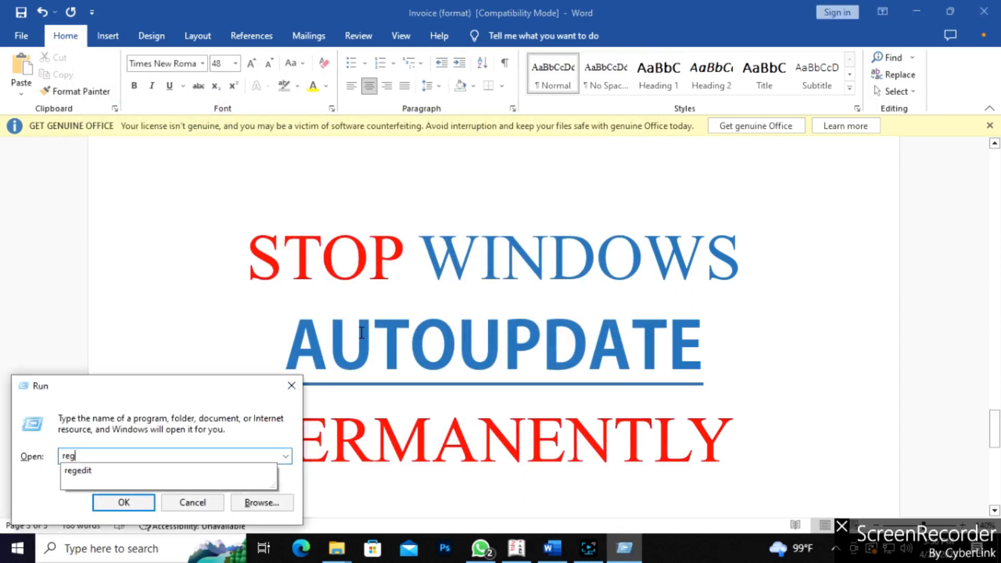
type("edit")
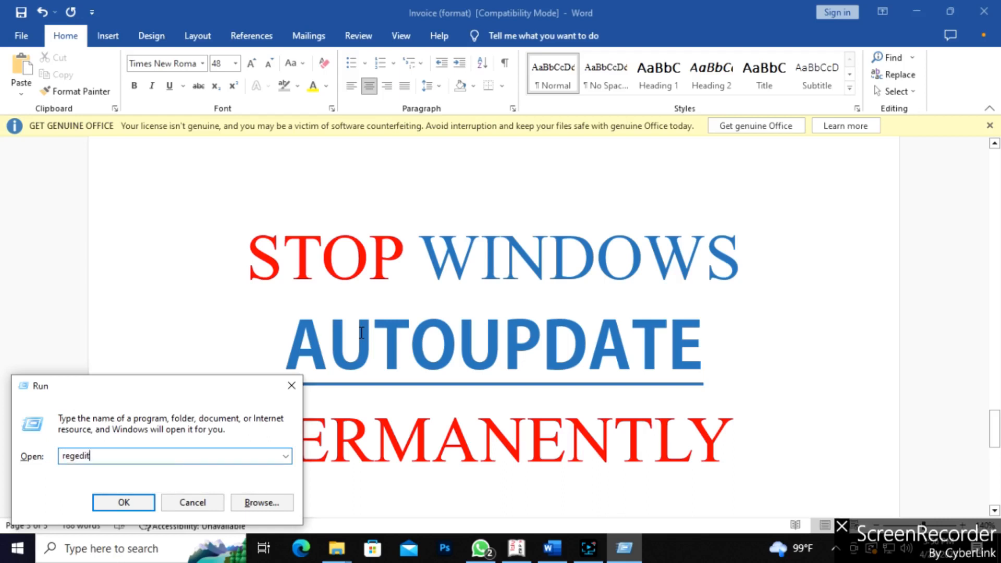
key("Return")
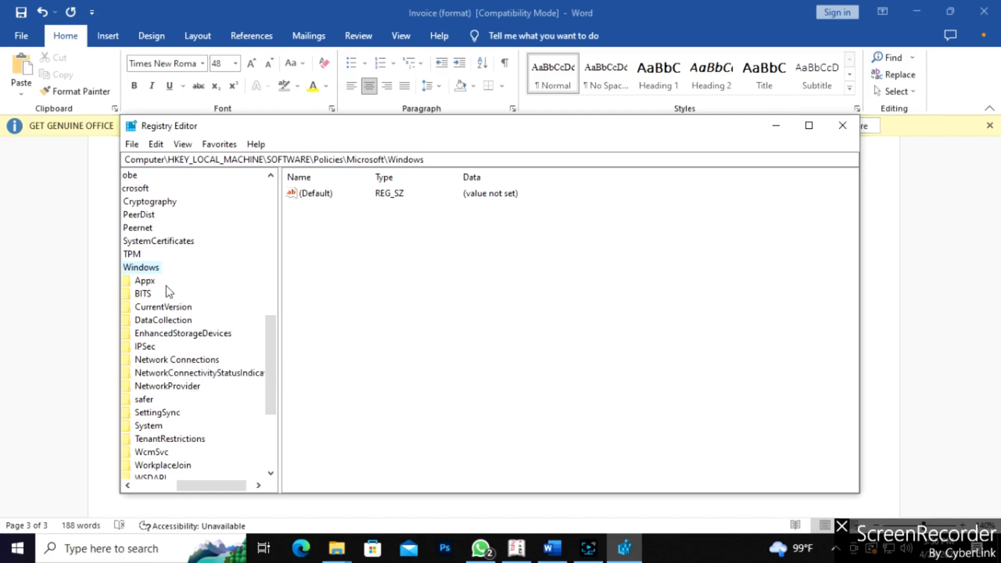
Step: Go back to the top of the registry tree, then collapse and re-expand the HKEY_LOCAL_MACHINE hive
scroll(191, 298, "up", 3)
scroll(191, 298, "up", 6)
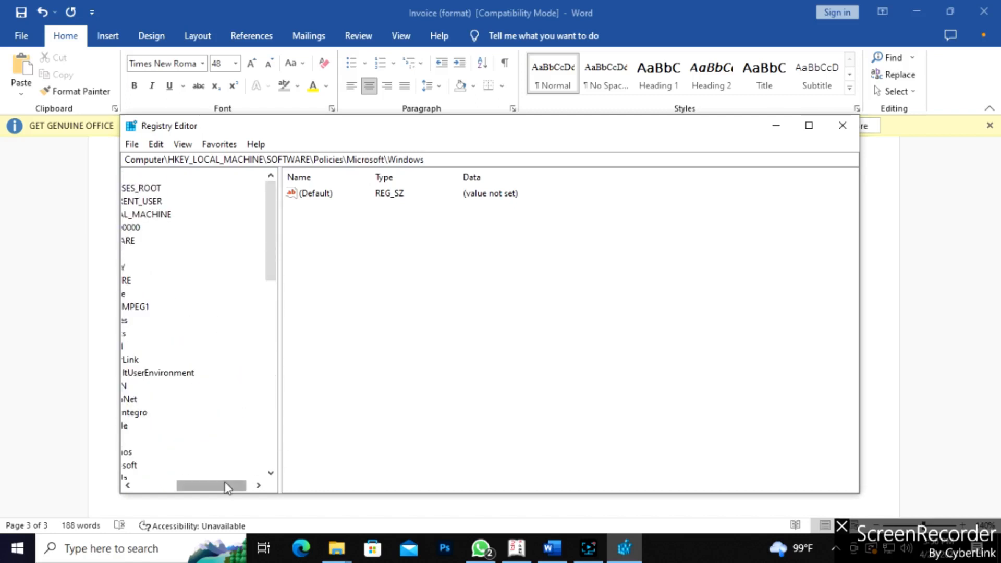
left_click_drag(224, 485, 166, 471)
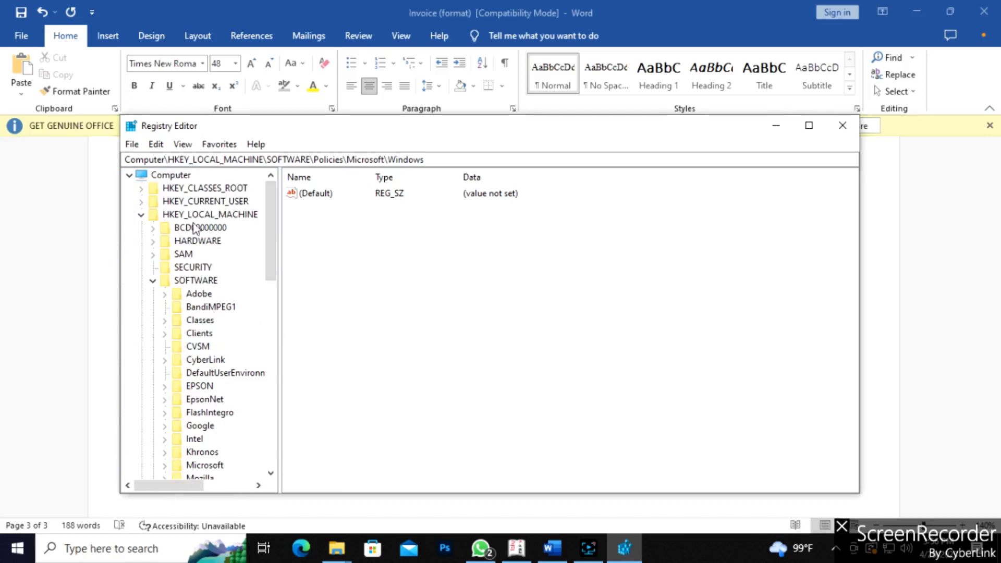
left_click(141, 214)
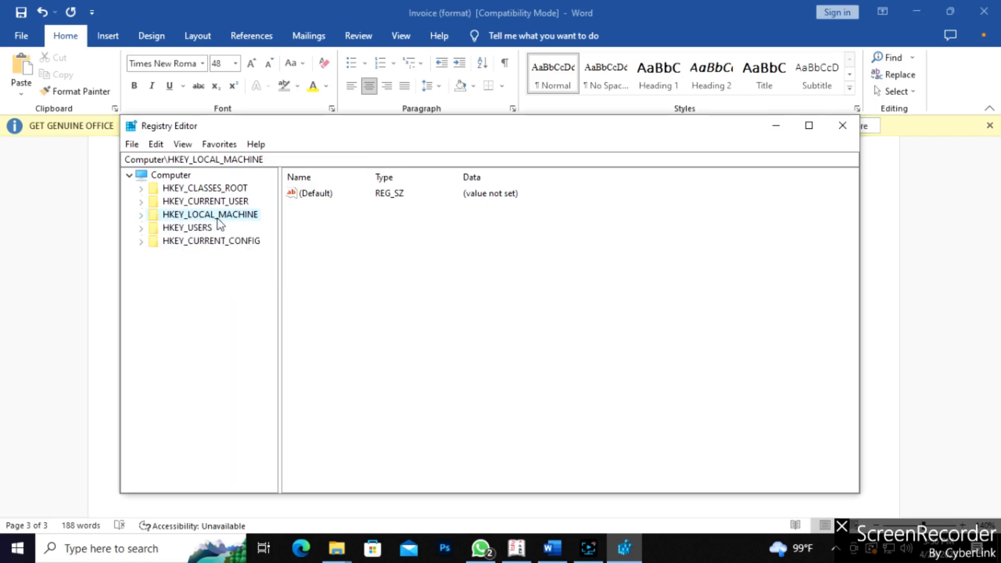
left_click(141, 214)
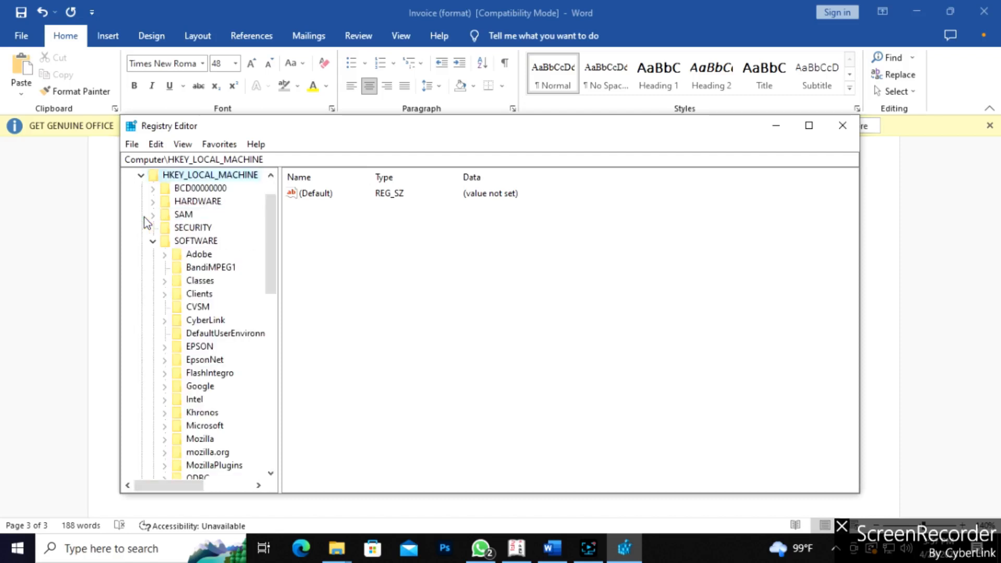
Step: Expand the SOFTWARE key under HKEY_LOCAL_MACHINE, then collapse and select its Policies subkey
left_click(152, 241)
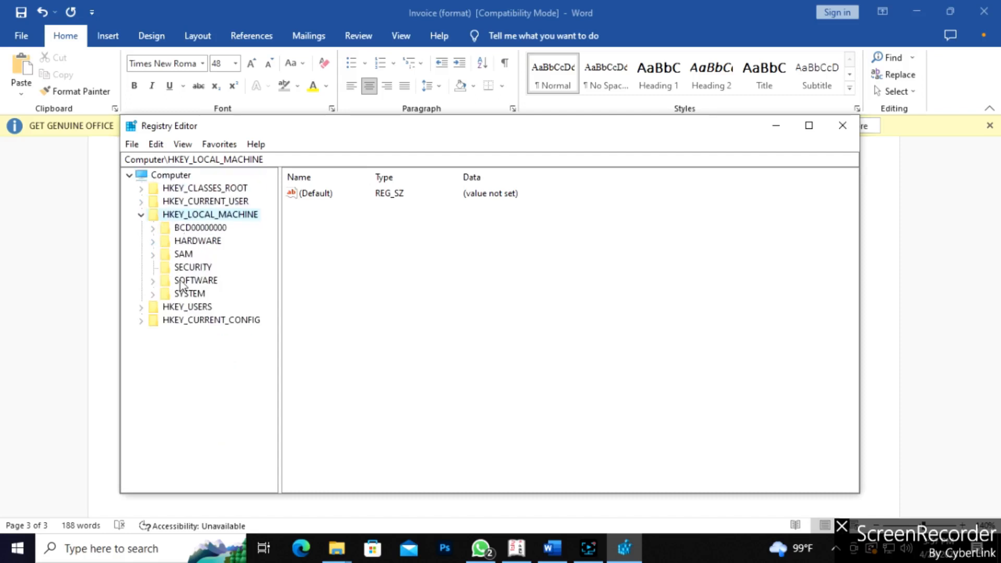
left_click(153, 282)
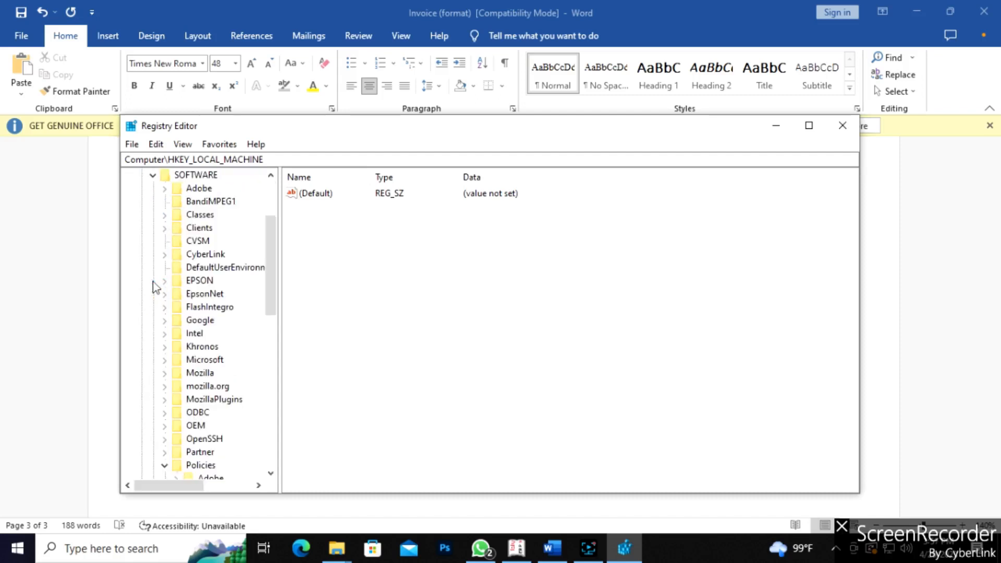
scroll(208, 332, "down", 1)
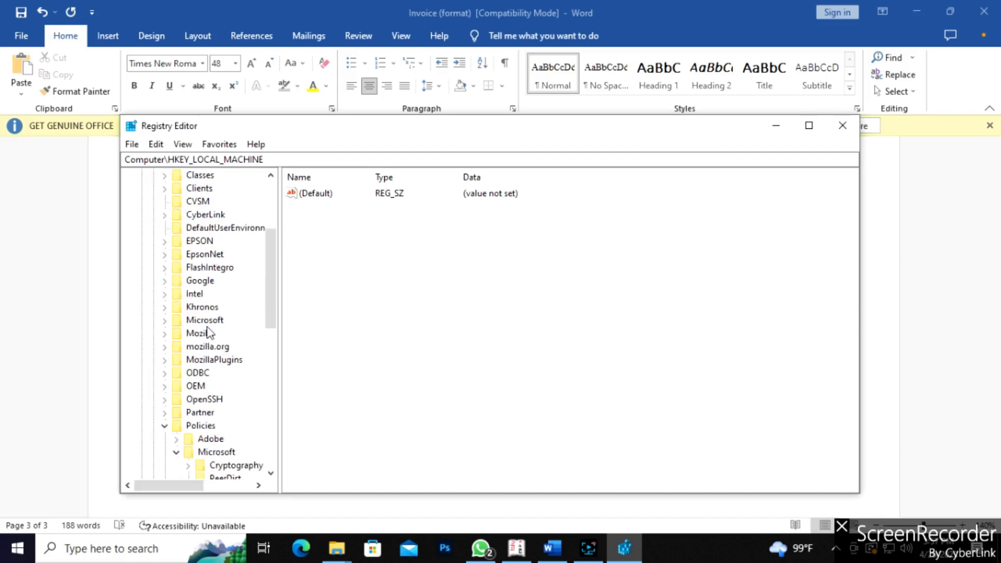
scroll(208, 347, "down", 1)
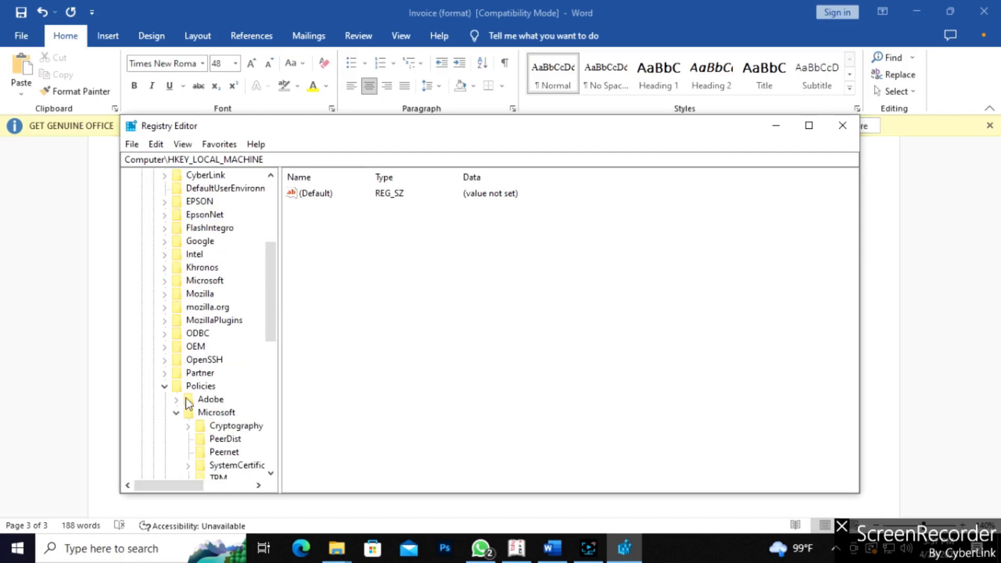
left_click(165, 387)
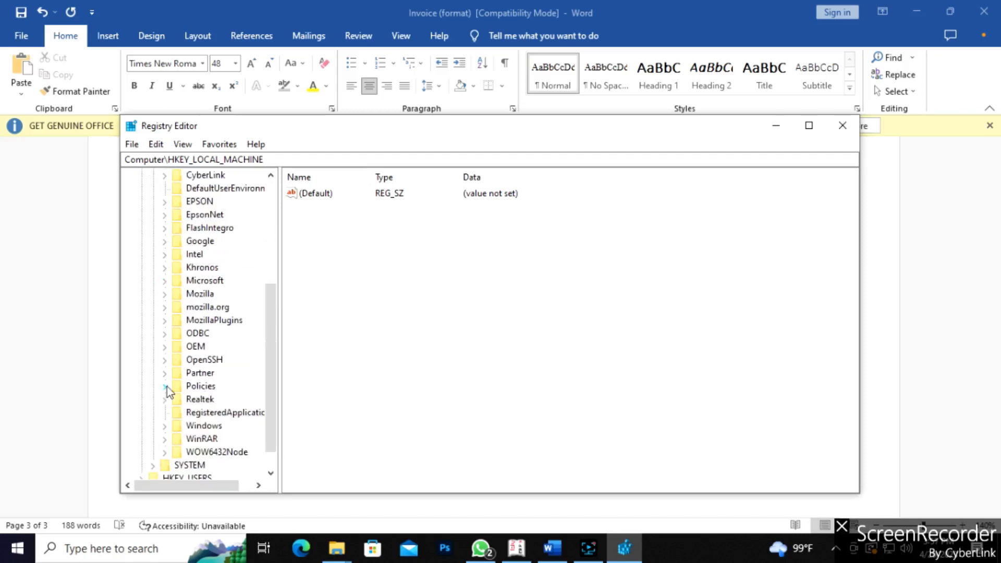
left_click(202, 387)
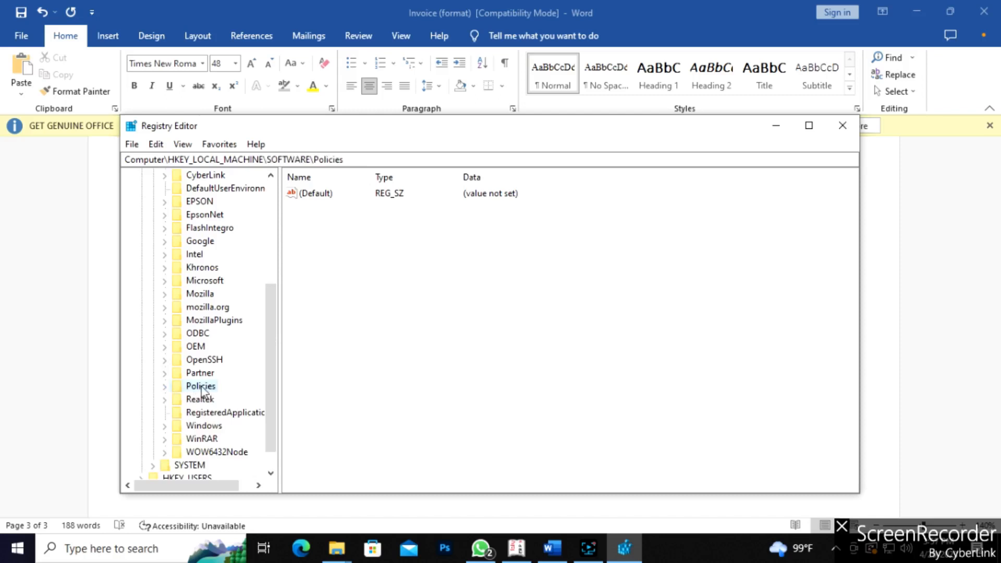
Step: Expand the Policies key and its Microsoft subkey, leaving the Windows subkey inside it collapsed
left_click(164, 388)
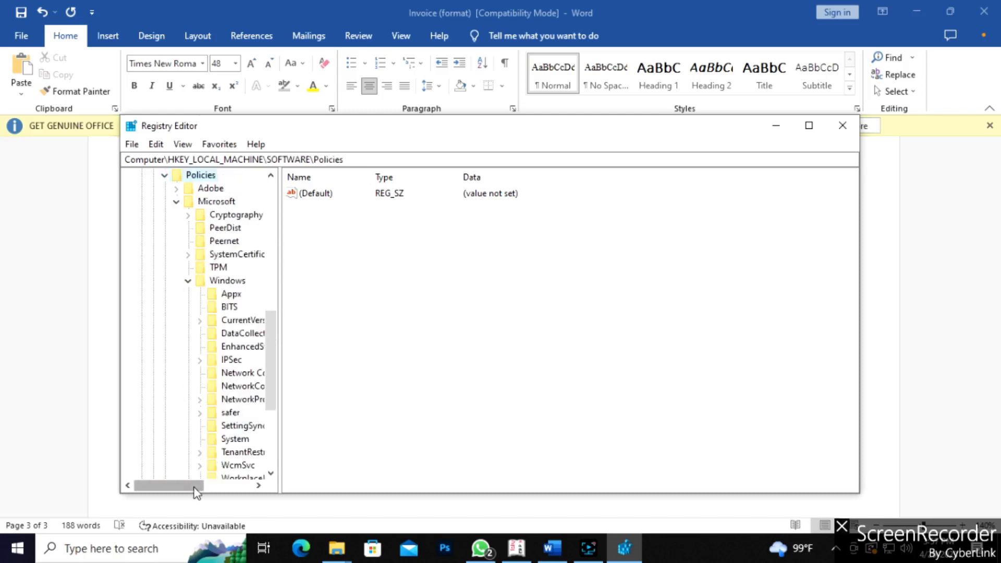
left_click_drag(198, 486, 222, 488)
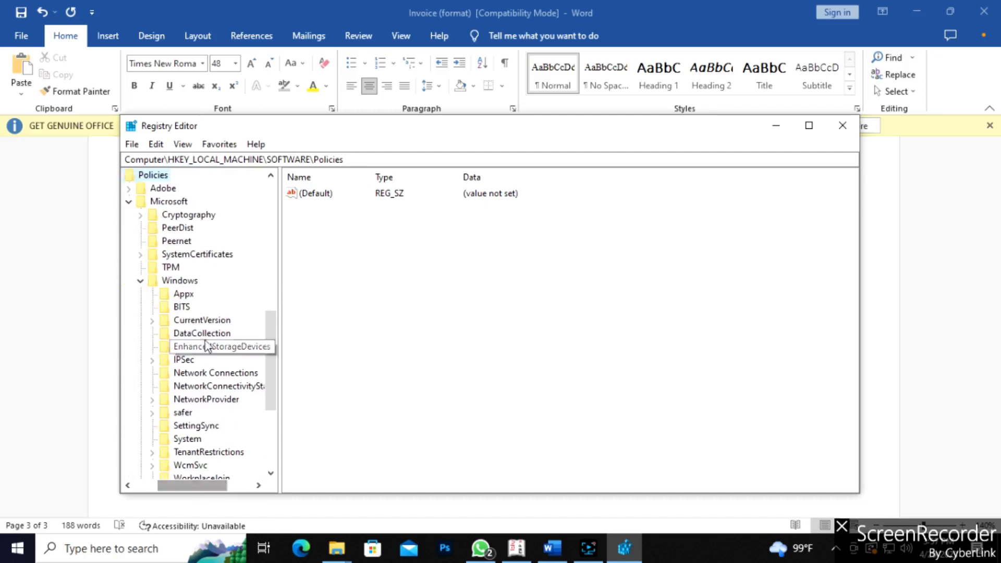
scroll(155, 256, "up", 1)
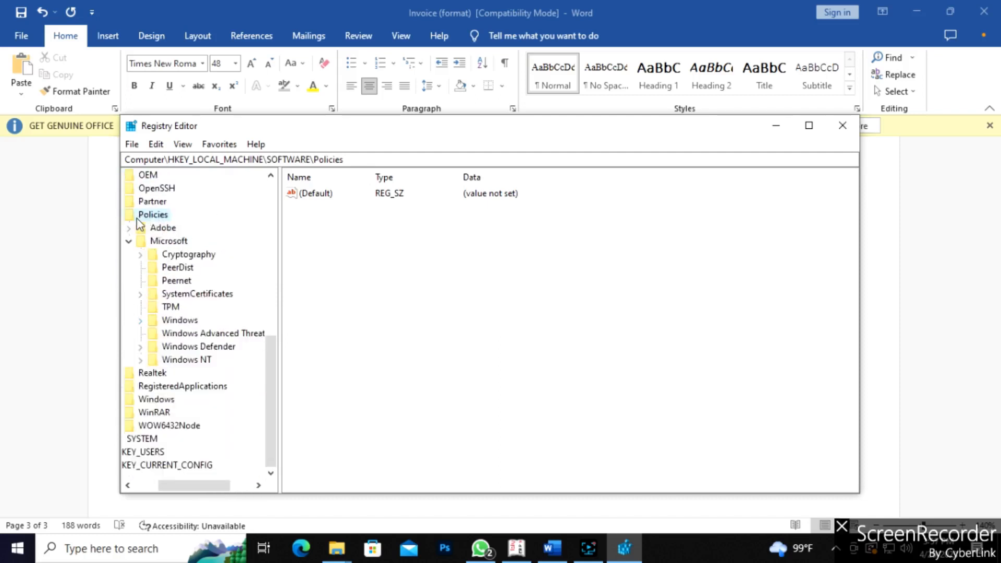
left_click(128, 241)
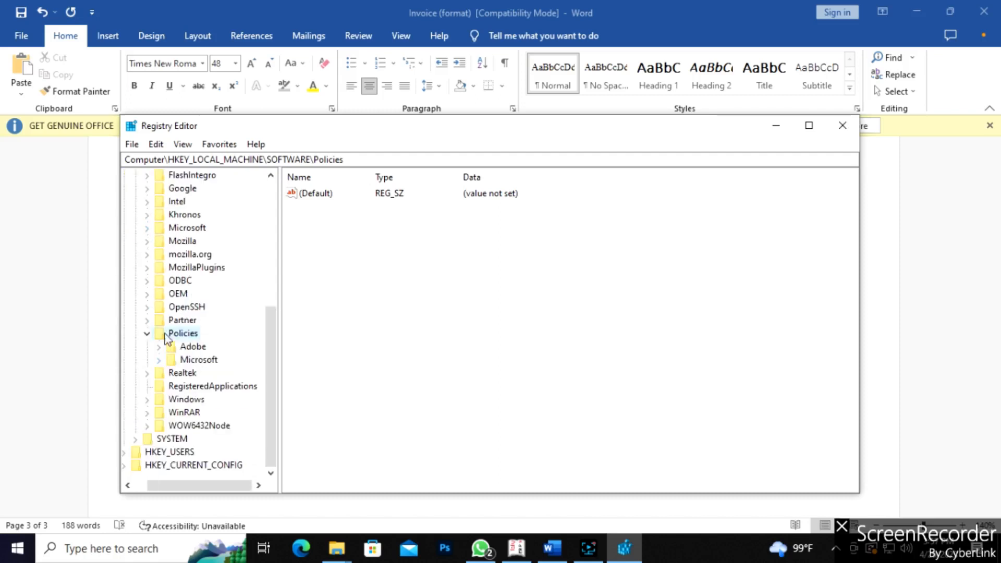
left_click(159, 360)
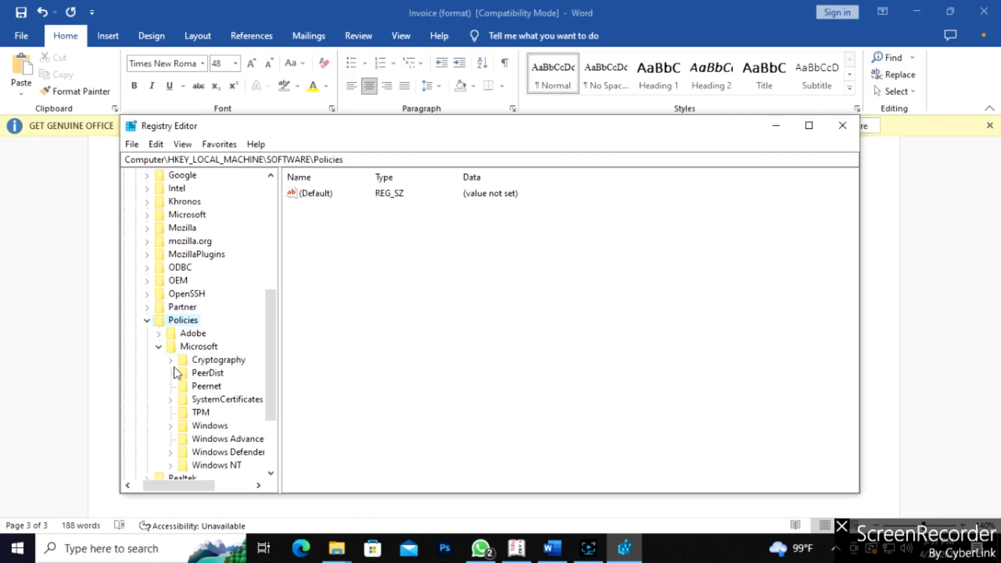
scroll(176, 373, "down", 1)
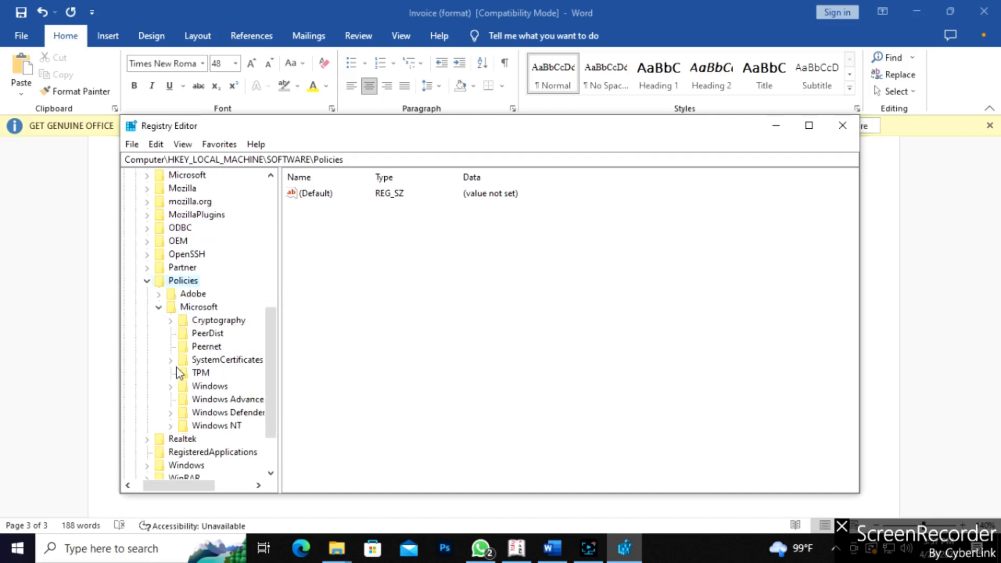
left_click(159, 308)
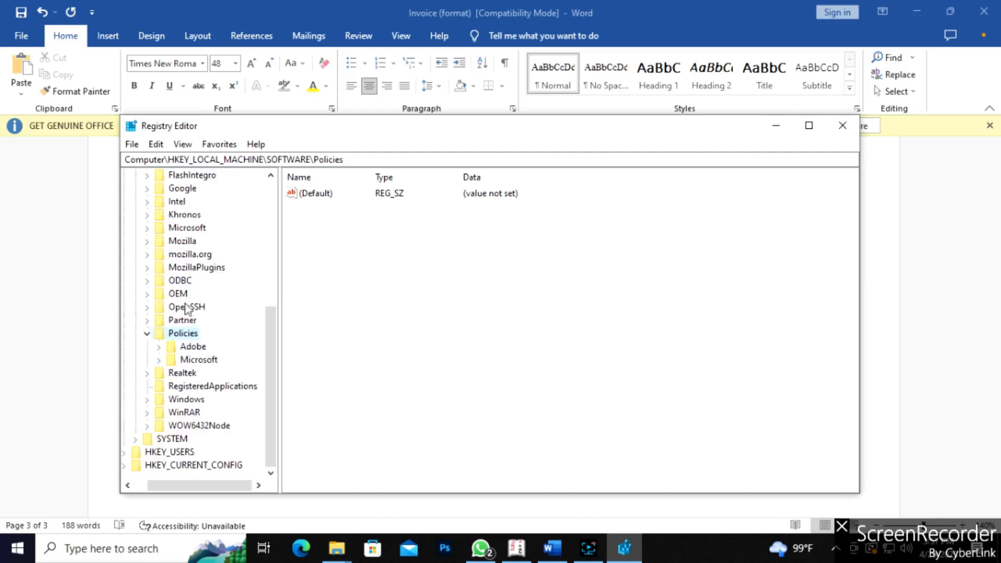
left_click(160, 360)
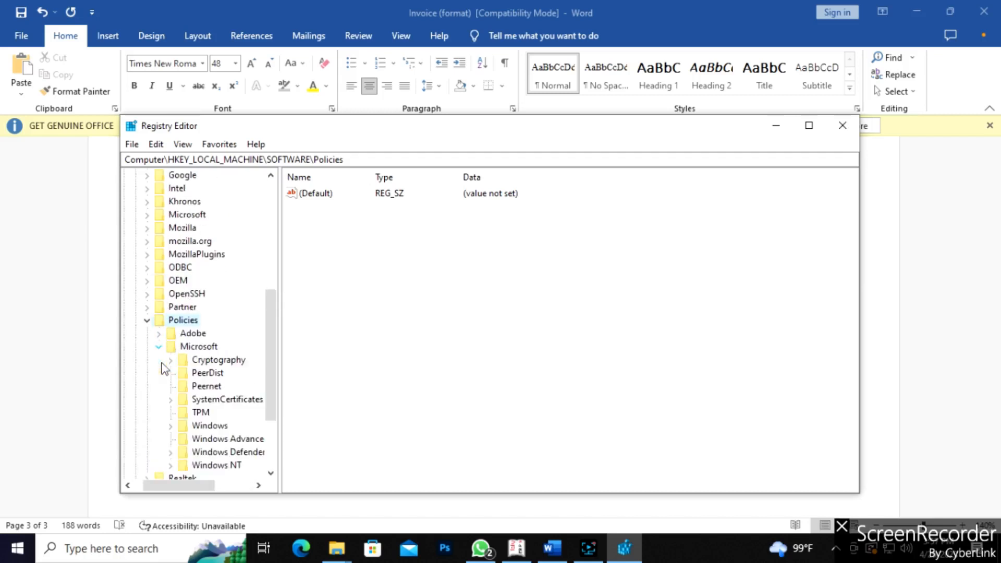
left_click(171, 426)
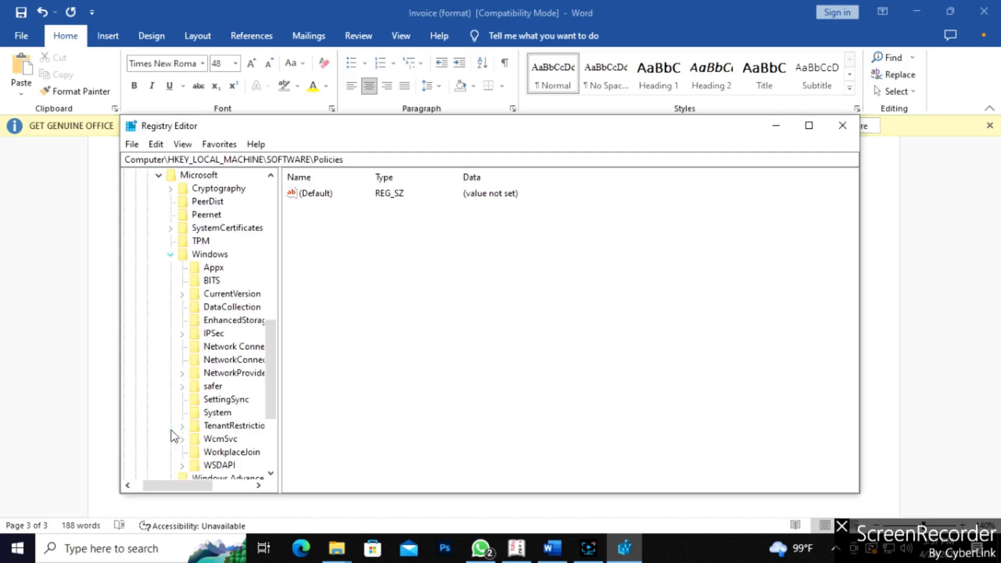
left_click(171, 255)
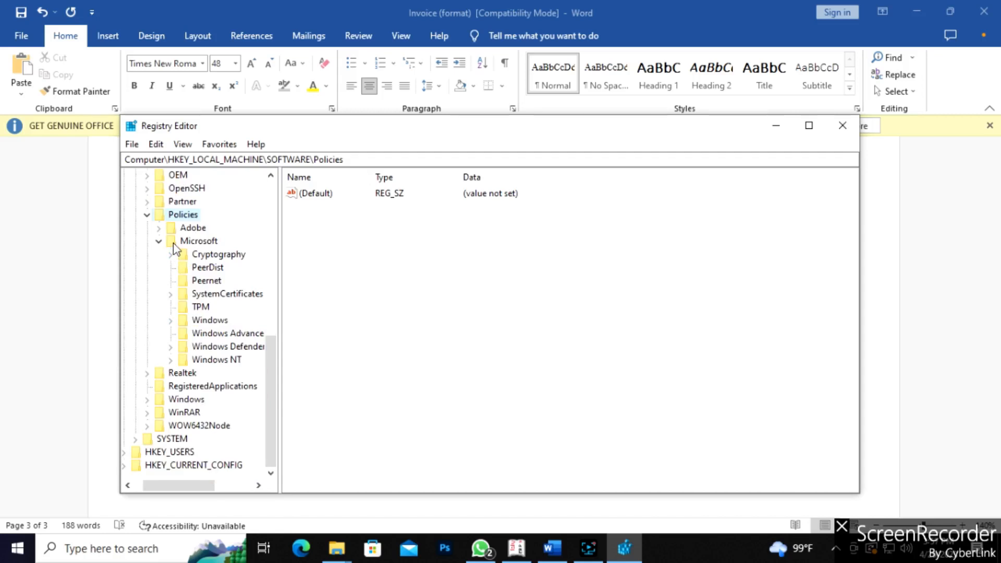
Step: Create a new key named WindowsUpdate under Policies\Microsoft\Windows
right_click(189, 320)
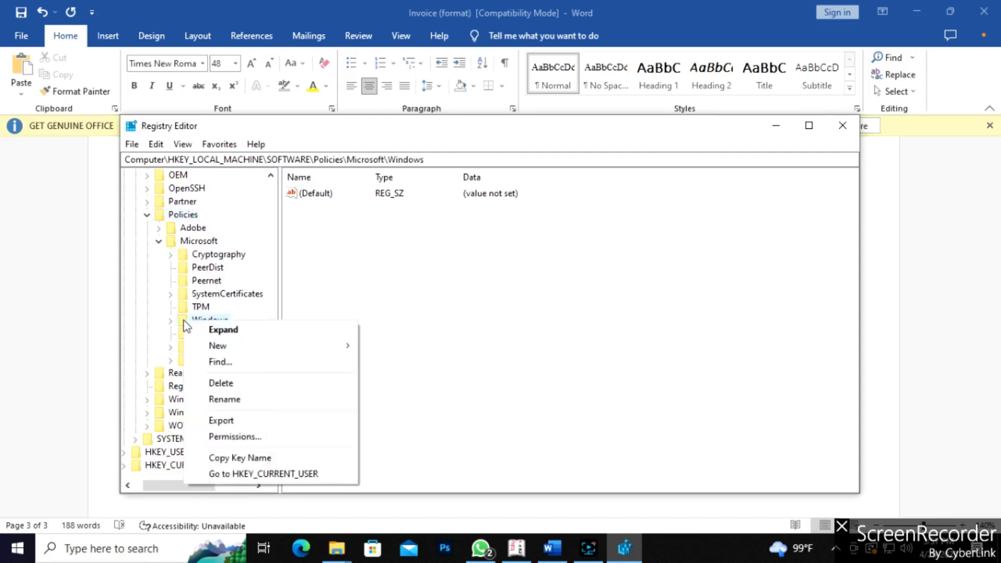
mouse_move(252, 346)
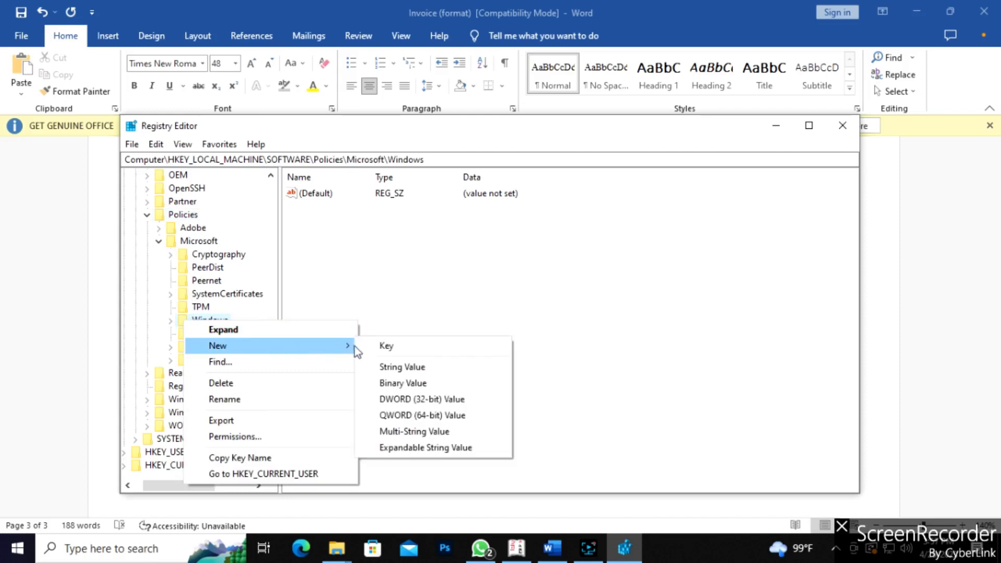
left_click(386, 346)
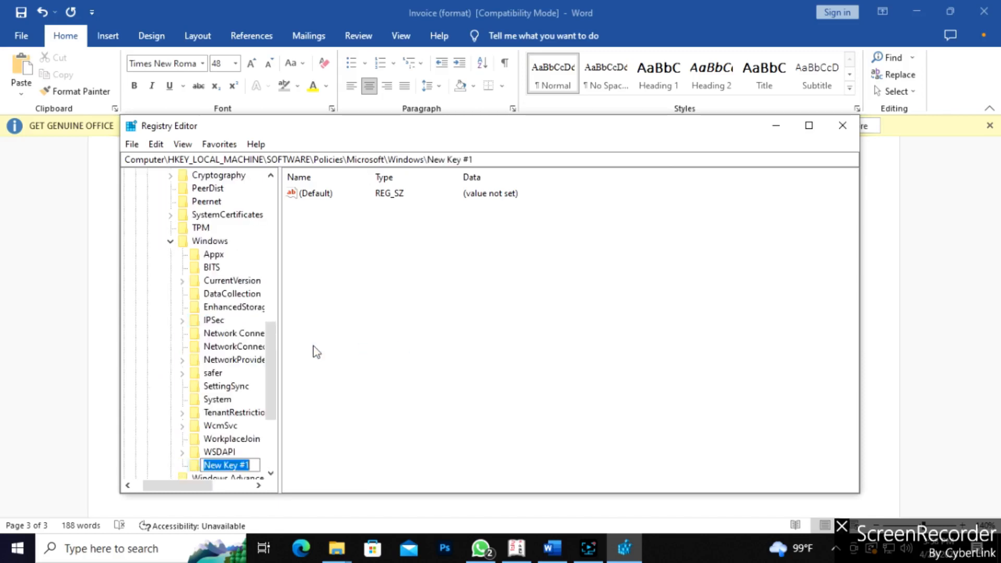
type("Windo")
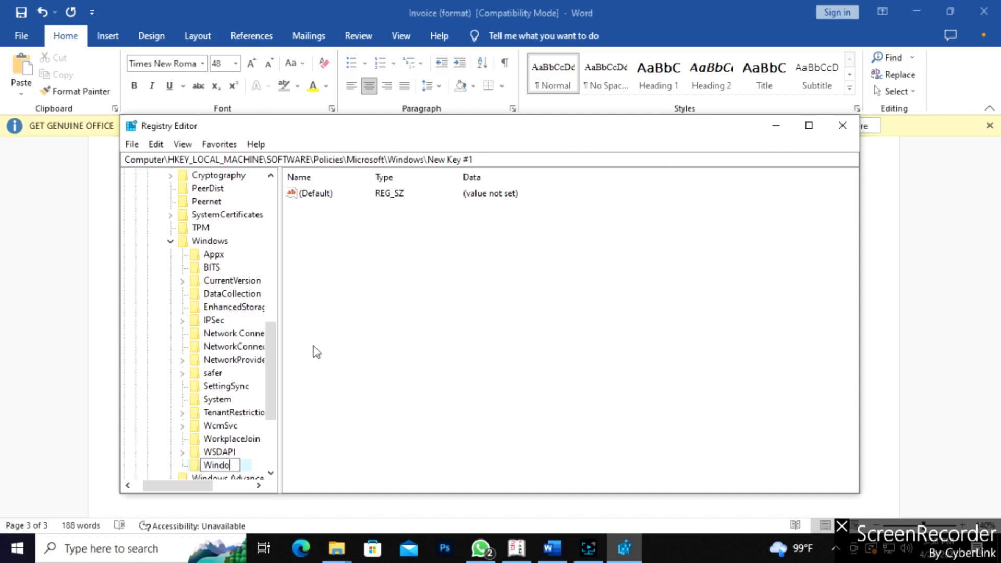
type("wsUpdate")
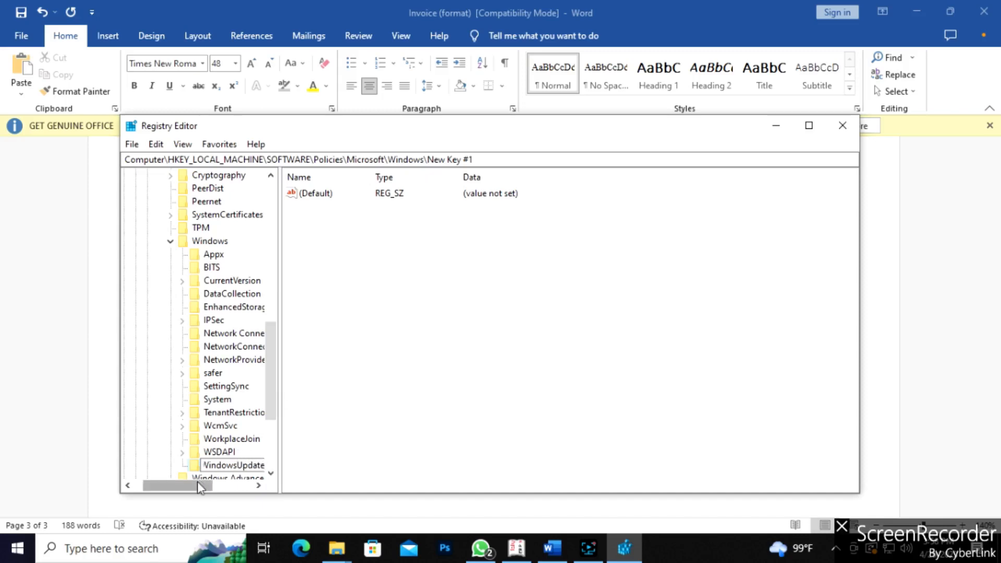
left_click_drag(197, 482, 221, 481)
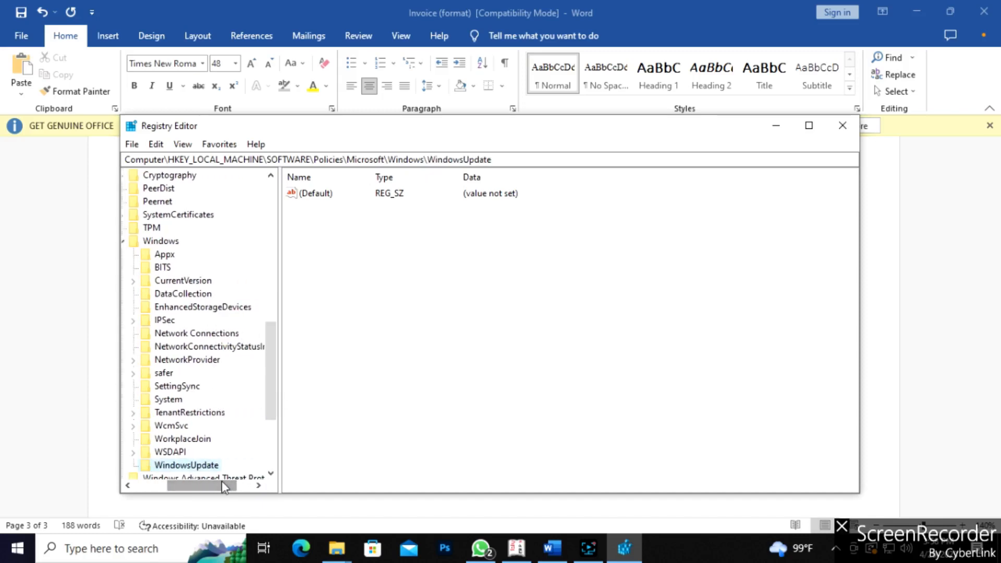
Step: Create a new key named AU under the WindowsUpdate key
right_click(187, 469)
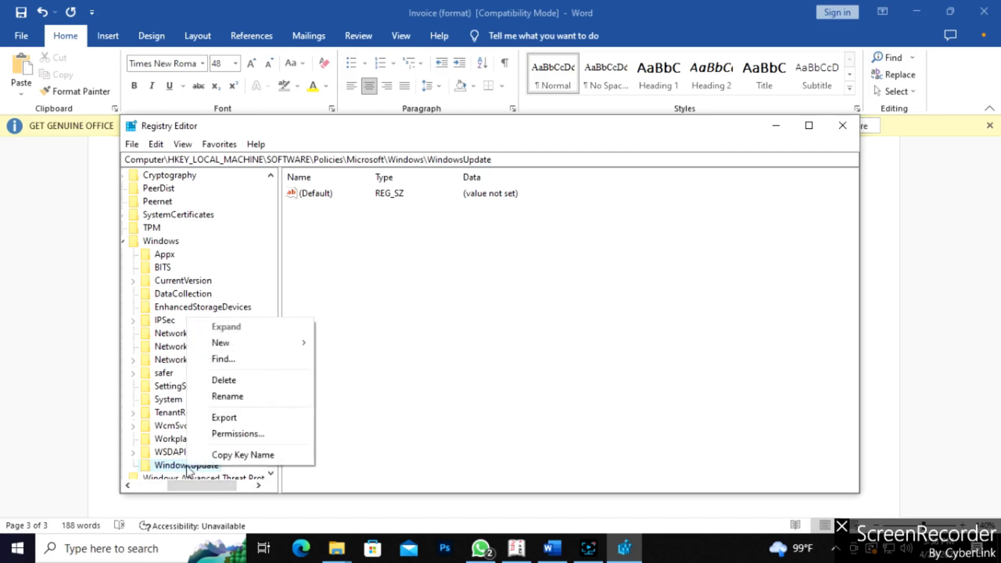
mouse_move(290, 344)
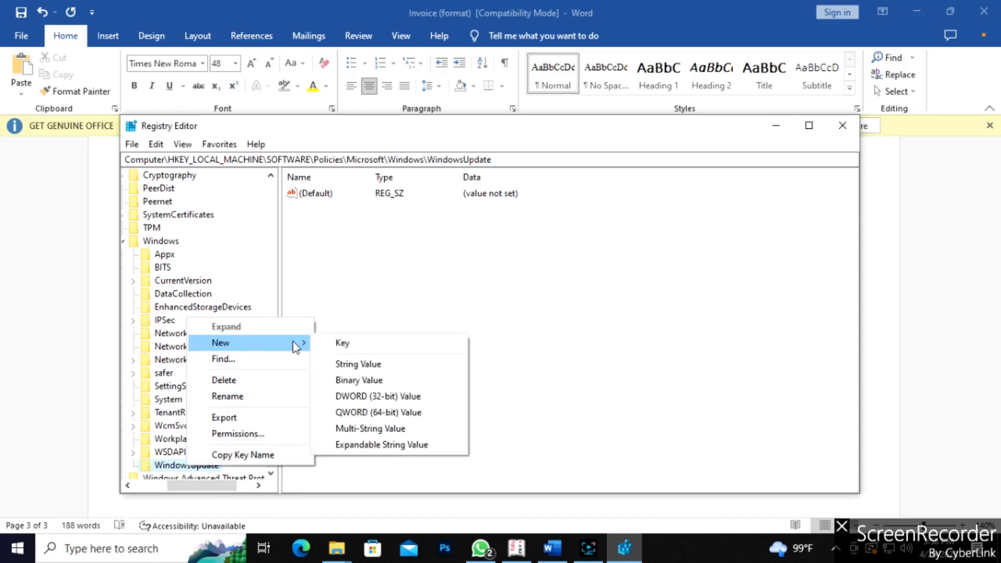
left_click(343, 345)
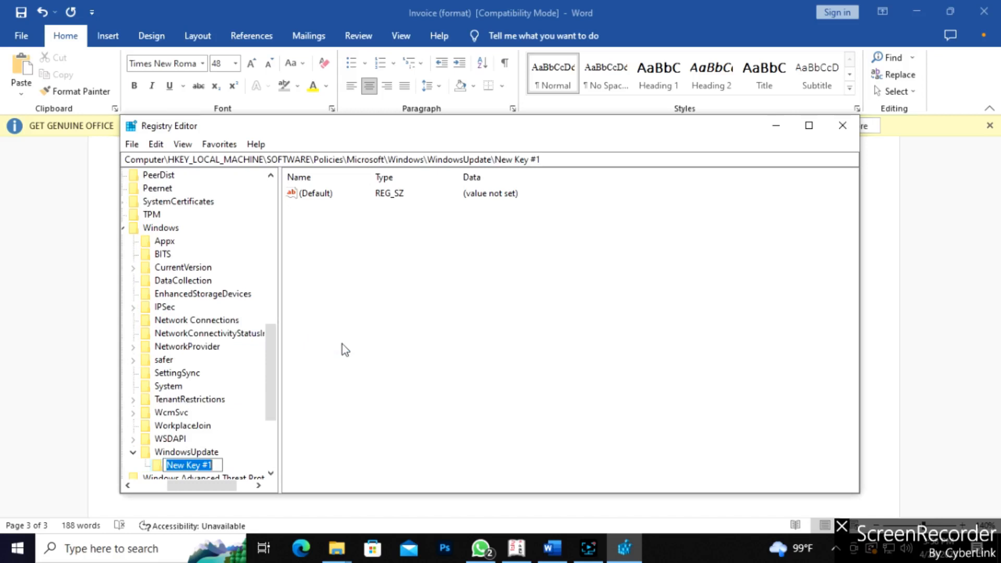
type("AU")
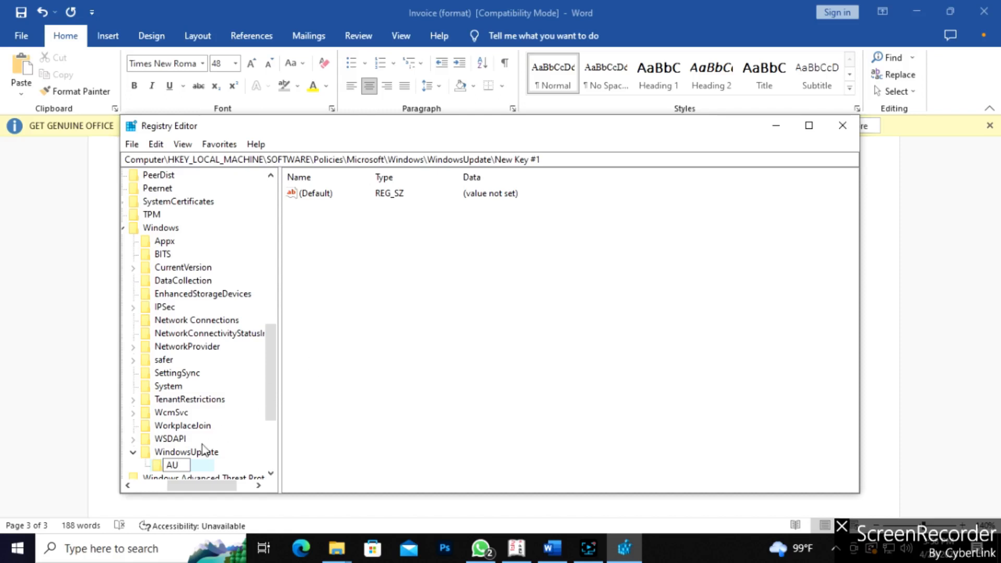
left_click(192, 466)
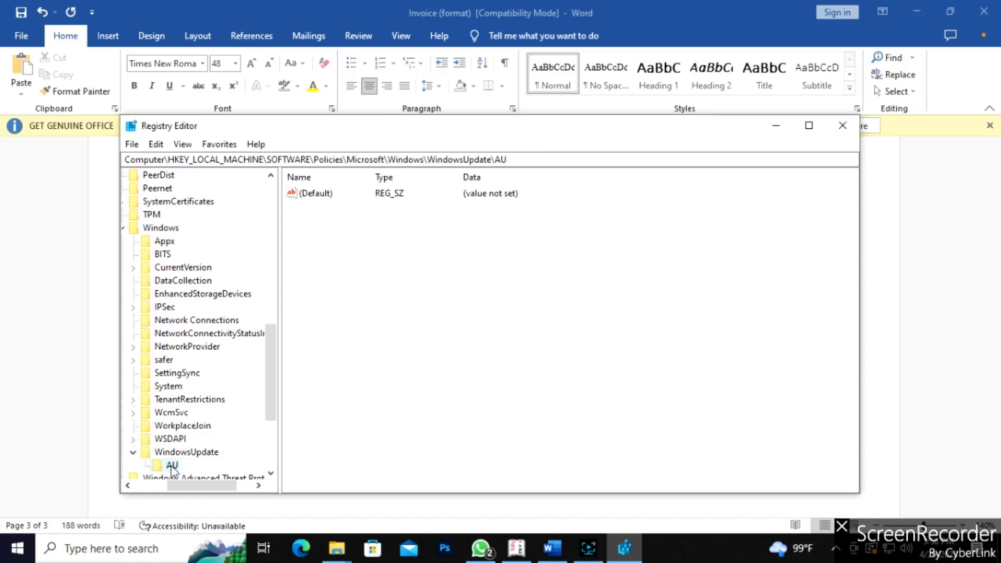
right_click(171, 466)
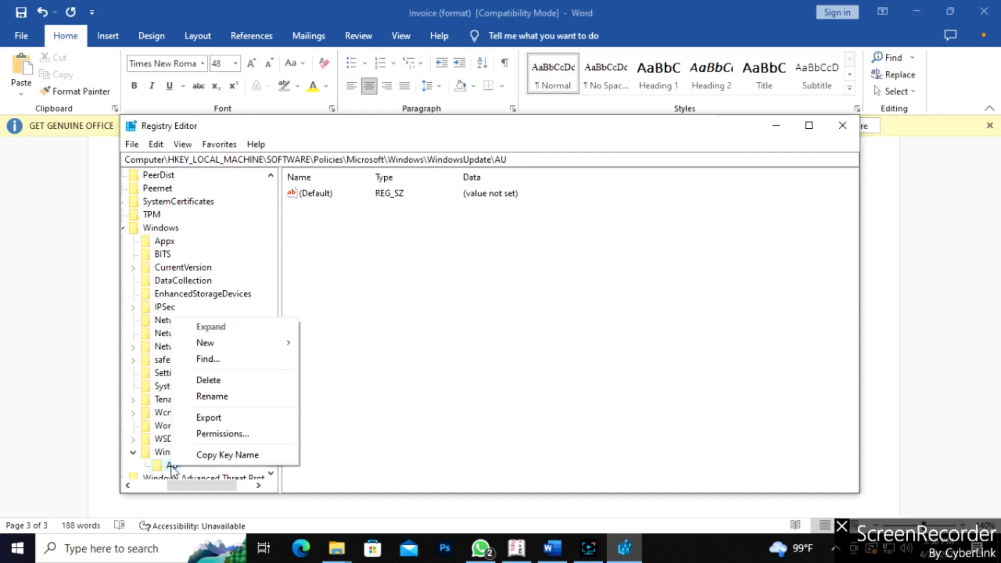
mouse_move(278, 344)
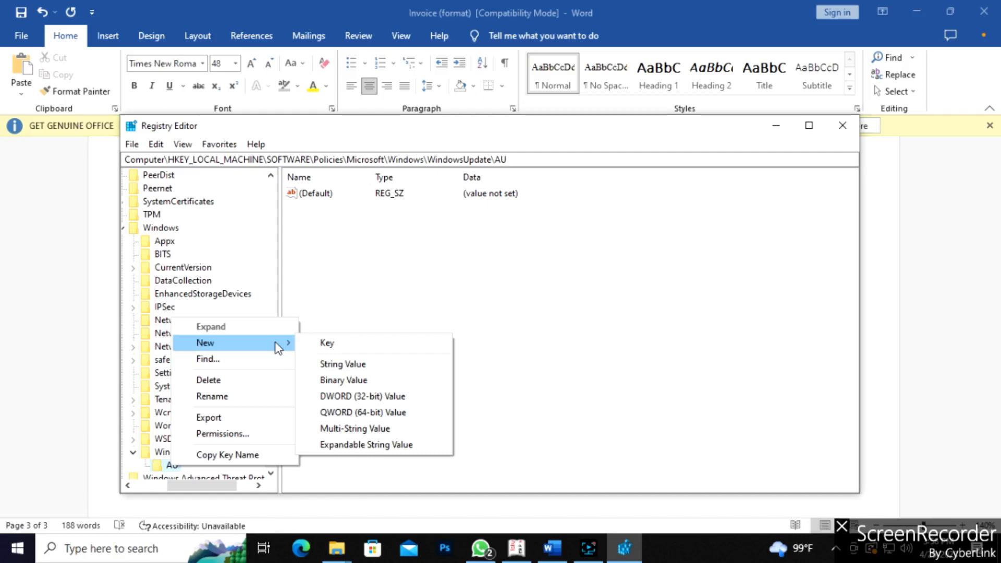
left_click(328, 343)
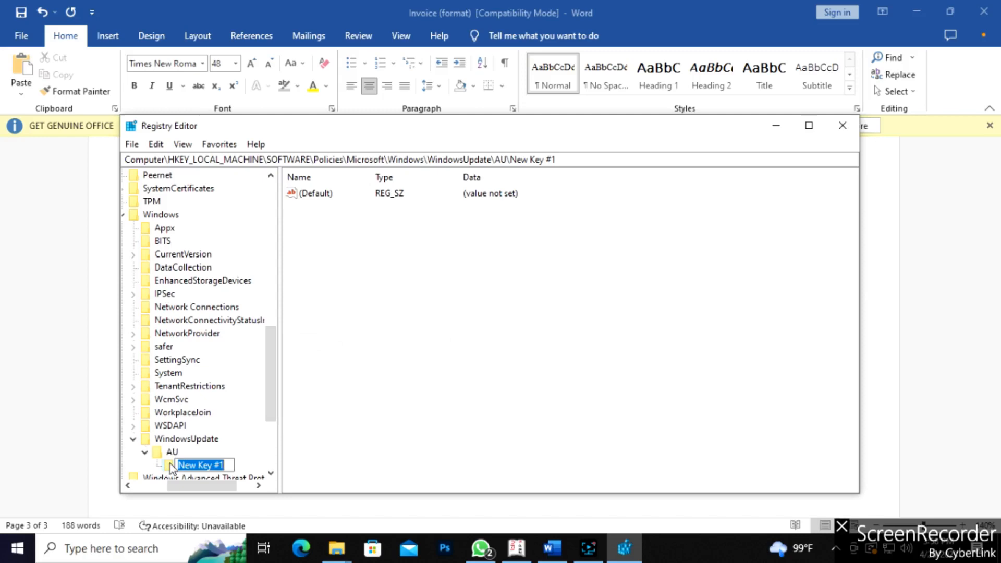
key("BackSpace")
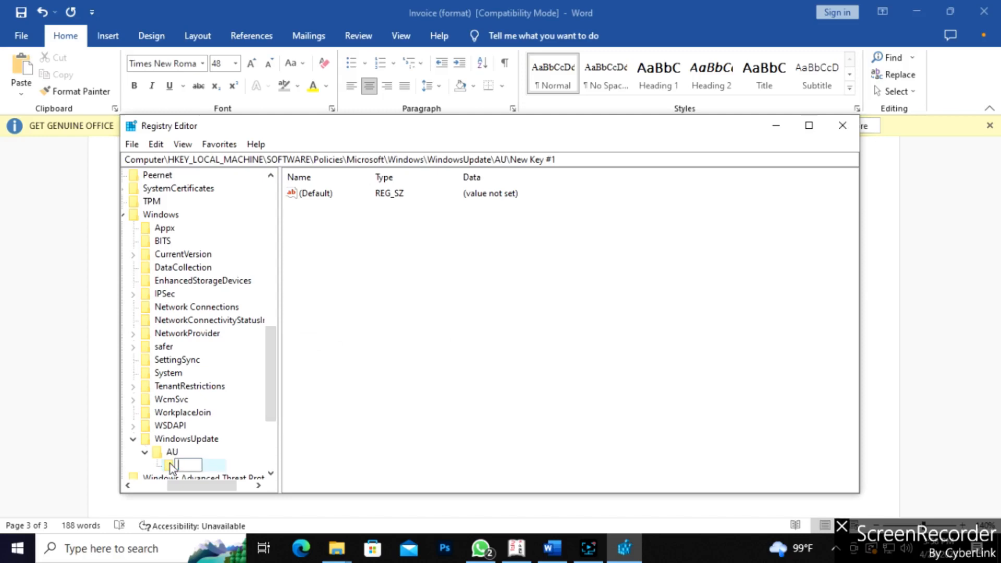
left_click(168, 452)
left_click(685, 277)
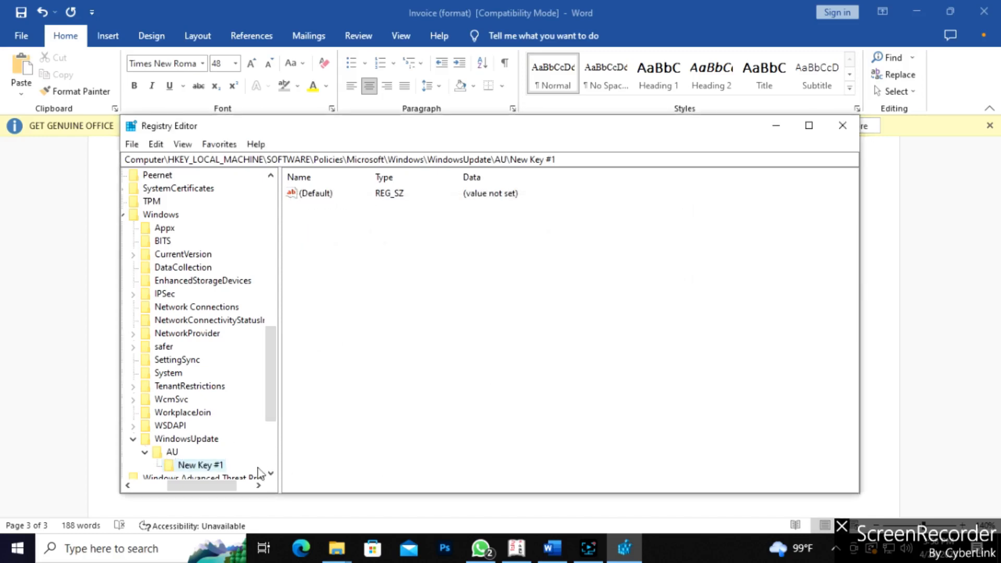
left_click(218, 466)
key("Delete")
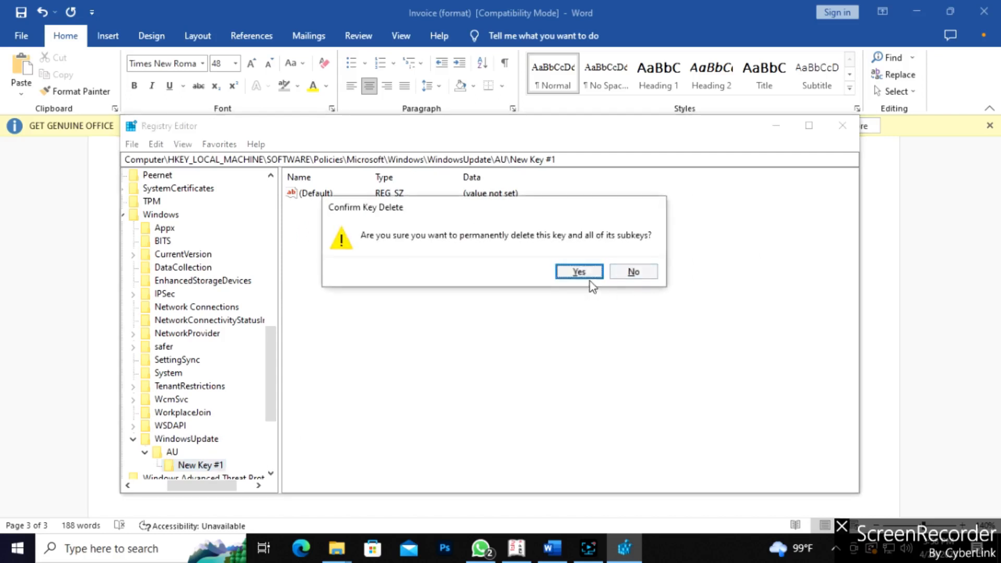
left_click(578, 272)
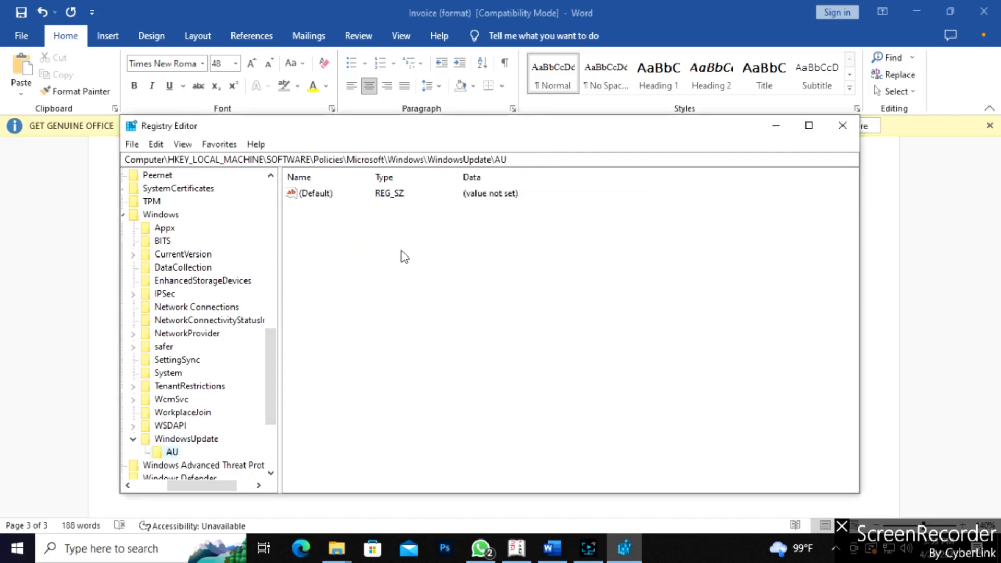
Step: Create a DWORD (32-bit) value named NoAutoUpdate in the AU key
left_click(339, 236)
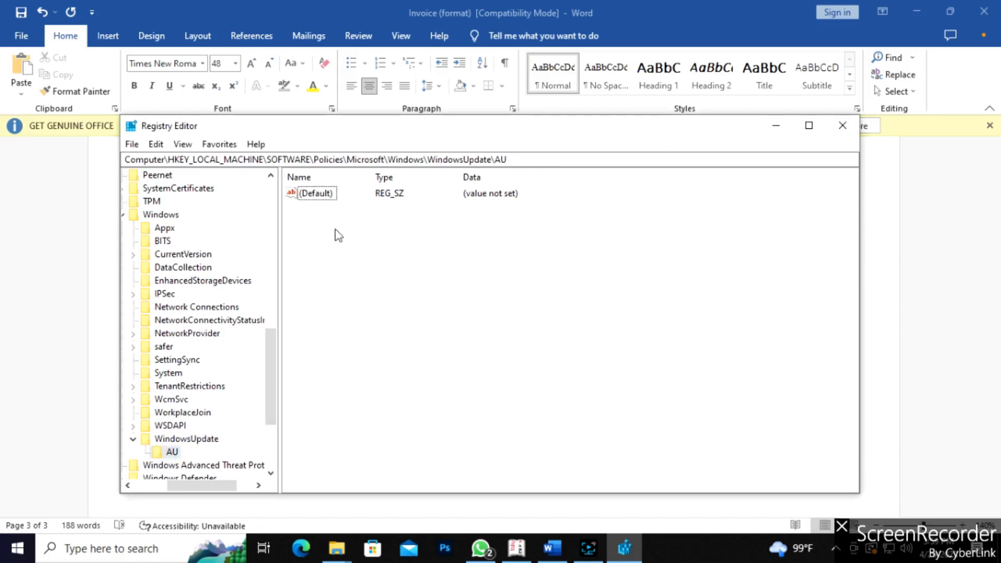
right_click(391, 247)
mouse_move(447, 260)
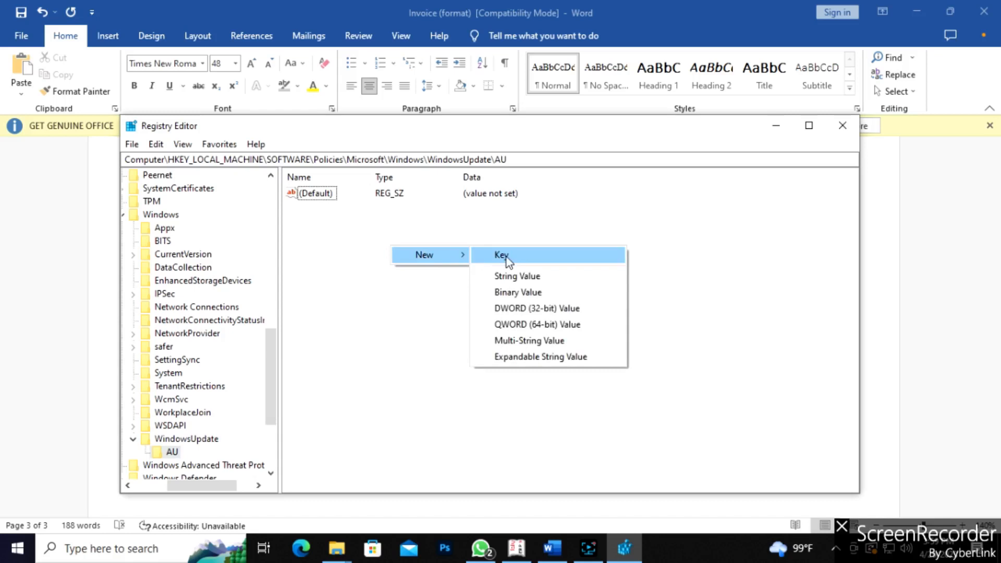
left_click(532, 309)
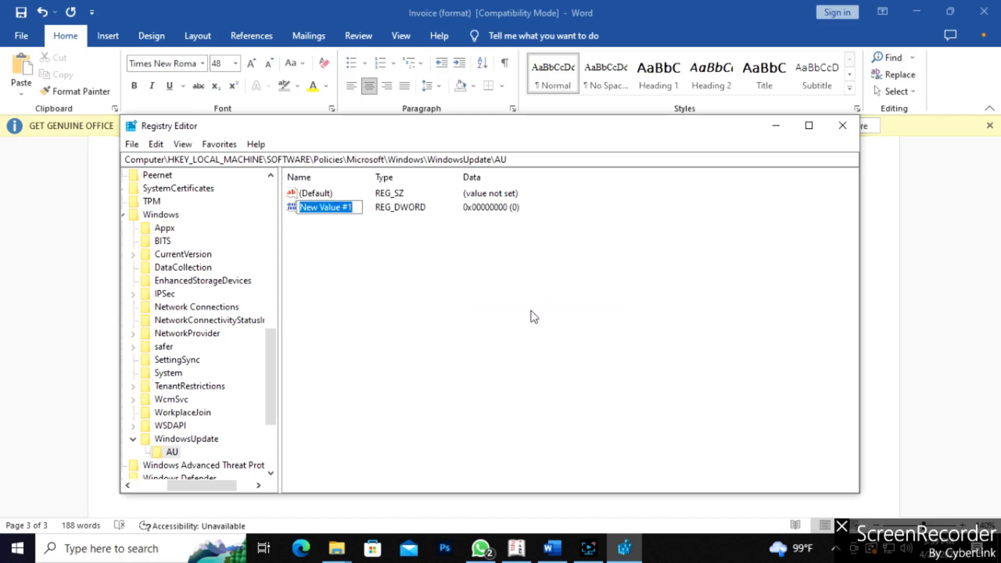
type("AUT")
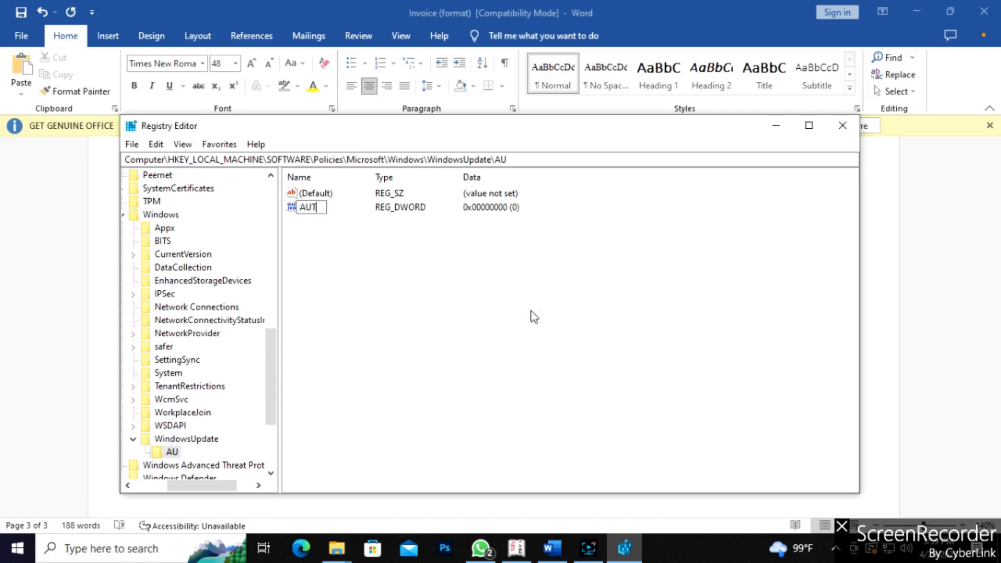
key("BackSpace")
key("BackSpace")
key("BackSpace")
type("Auto")
key("BackSpace")
key("BackSpace")
key("BackSpace")
key("BackSpace")
type("NoAutoUpdate")
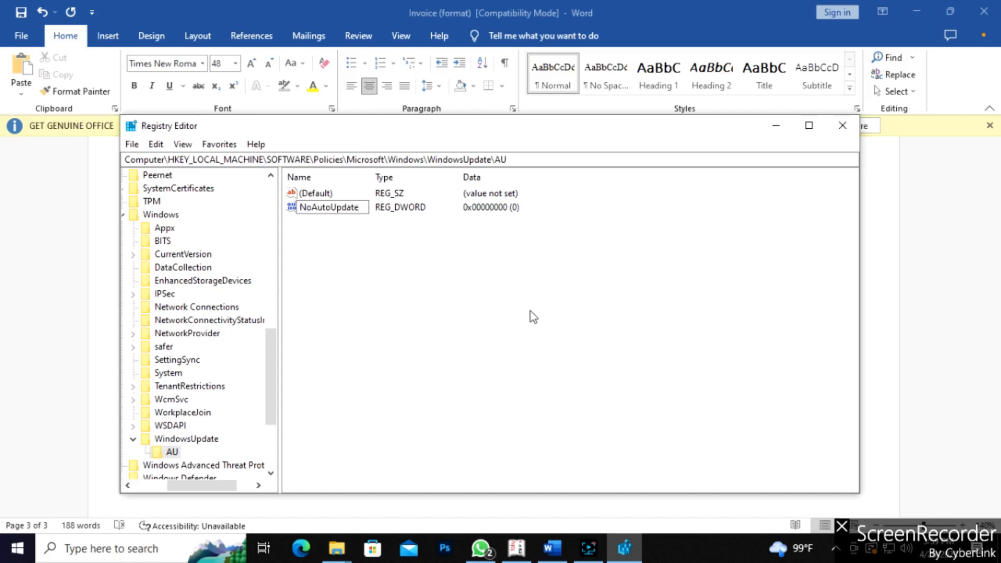
key("Return")
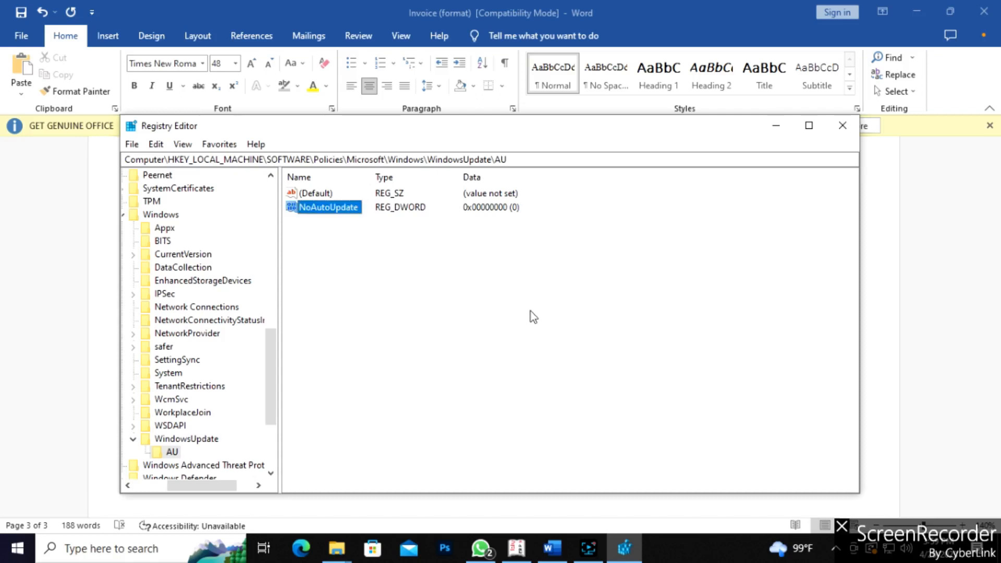
Step: Set the value data of NoAutoUpdate to 1 and confirm the edit
double_click(335, 207)
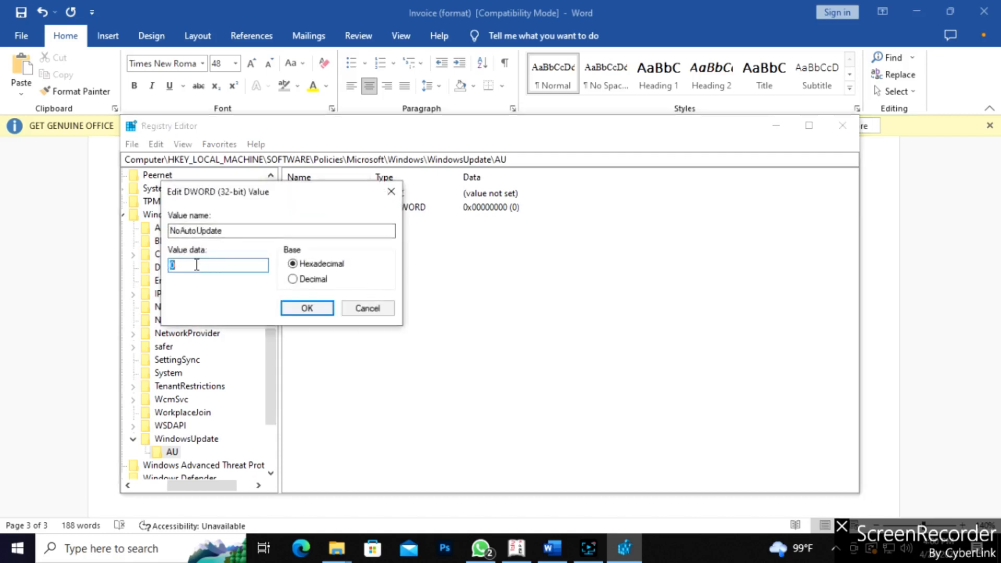
type("1")
key("Return")
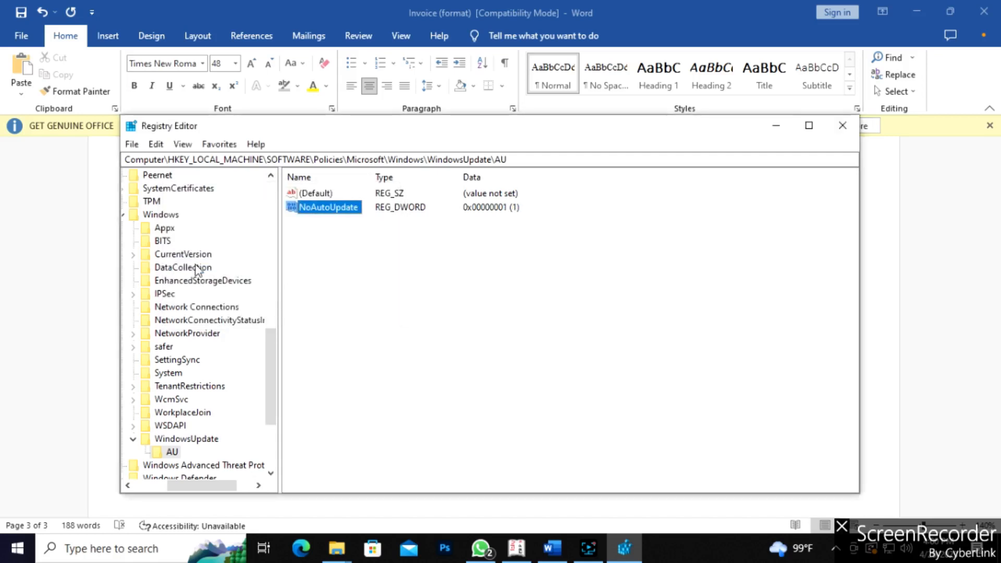